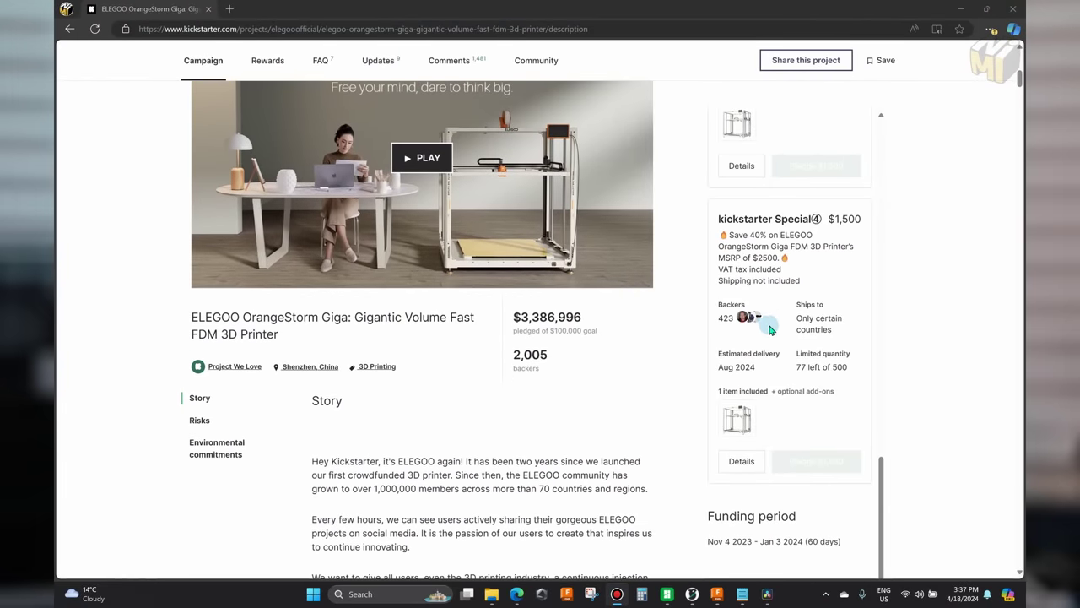
- Highlight the 'MSRP of $2500' line in the OrangeStorm Giga Kickstarter Special reward card
drag(797, 262, 742, 258)
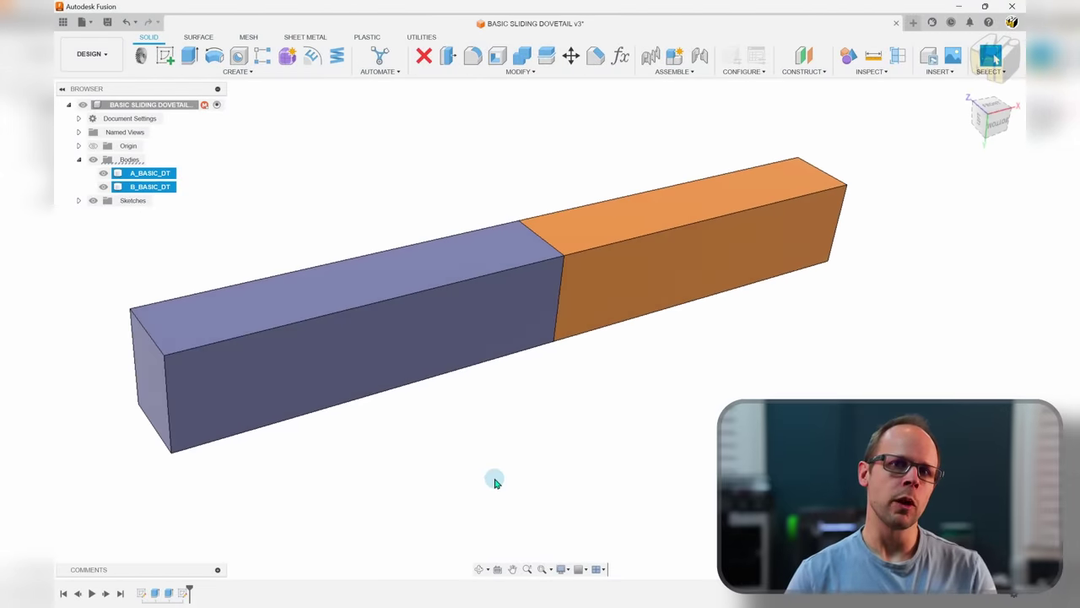
- Briefly hide the blue A_BASIC_DT body, then undo to bring it back
click(448, 328)
key(v)
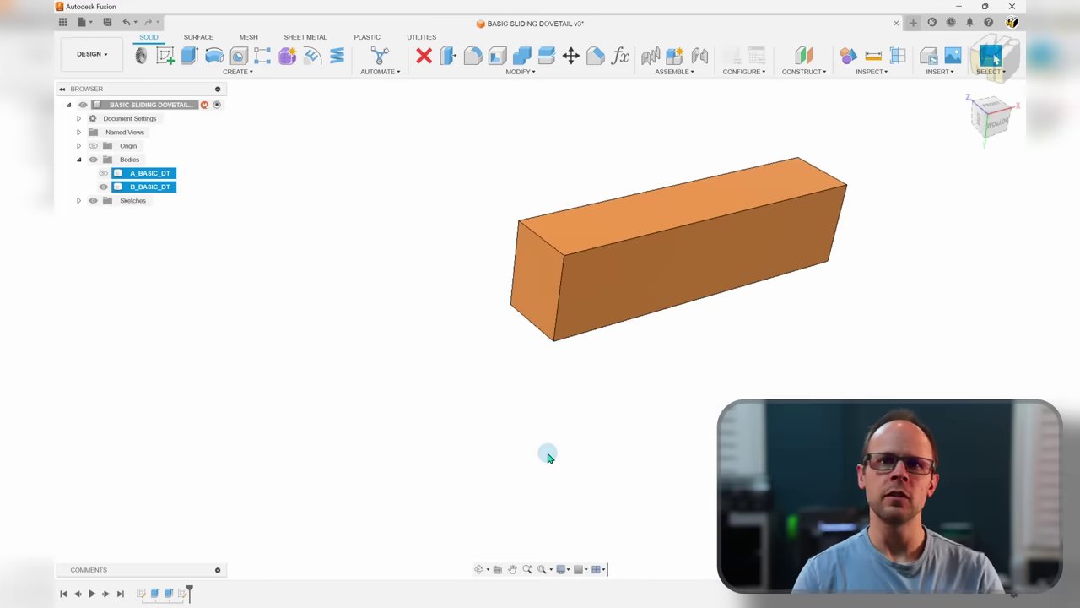
key(ctrl+z)
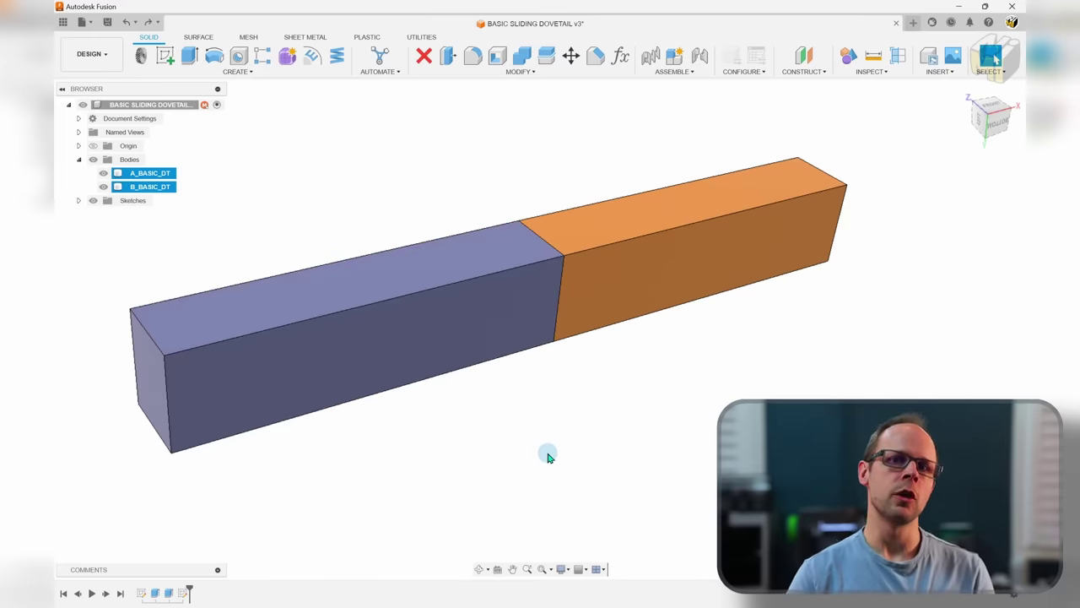
scroll(444, 436, up, 5)
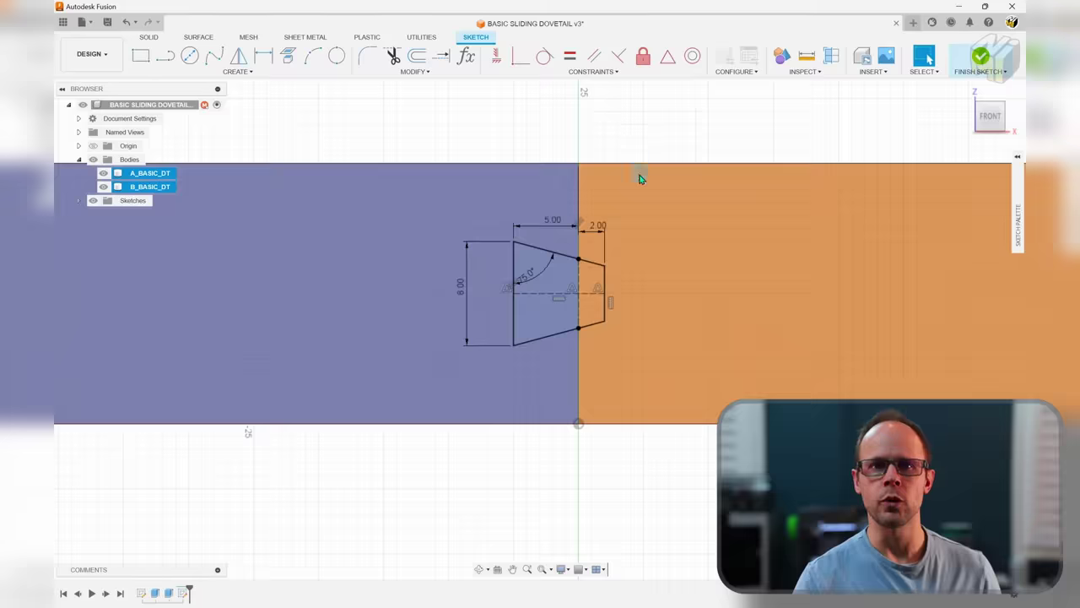
- Extrude the dovetail profiles To Object up to the orange body as new Body4
key(e)
shift+middle_drag(534, 258, 784, 316)
click(784, 316)
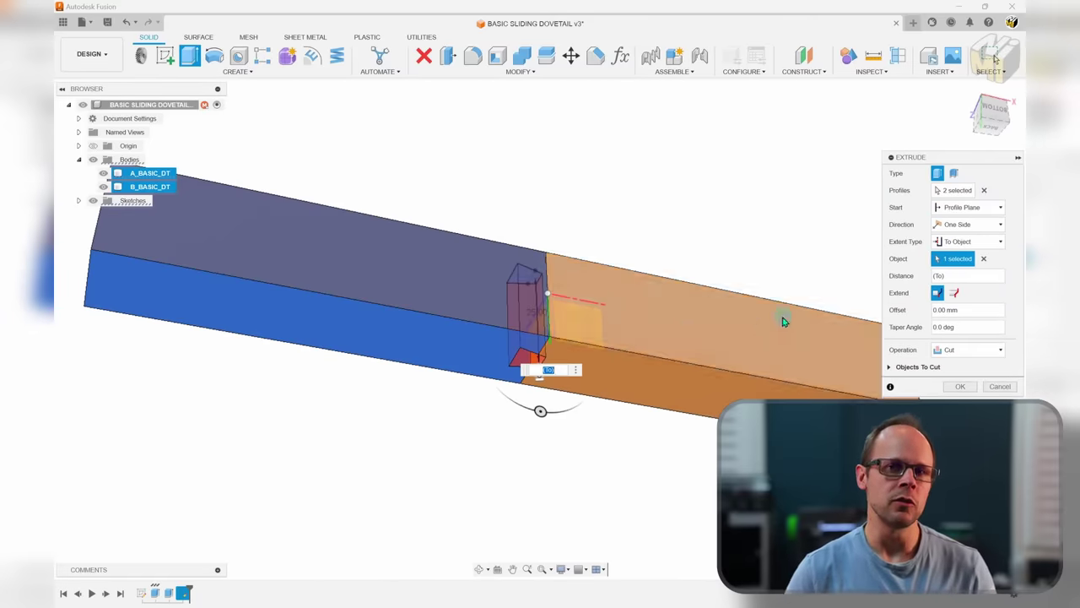
click(949, 351)
shift+middle_drag(675, 235, 687, 309)
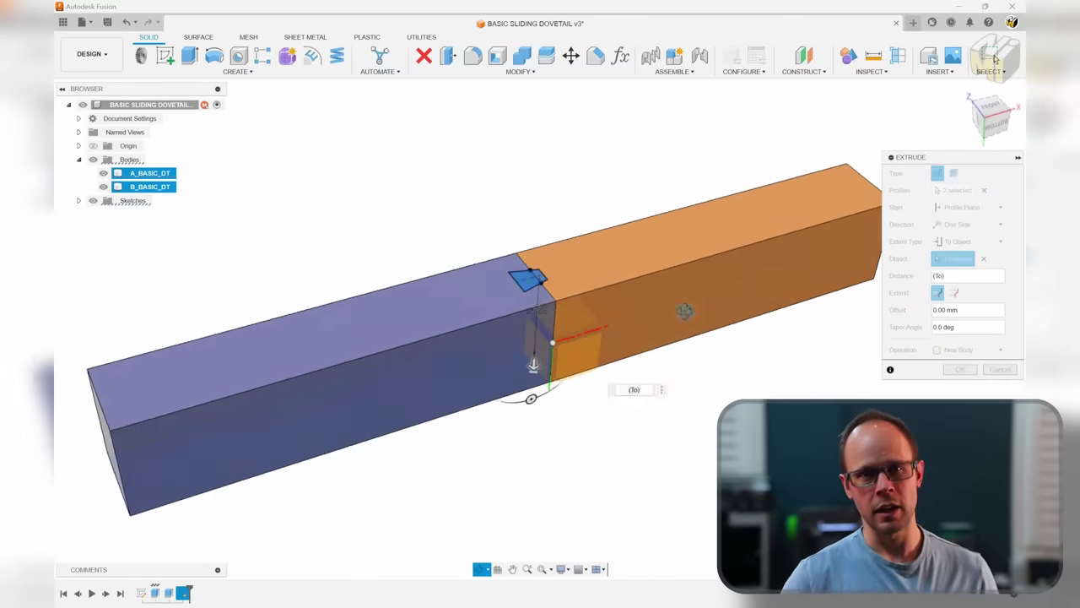
click(960, 369)
click(521, 56)
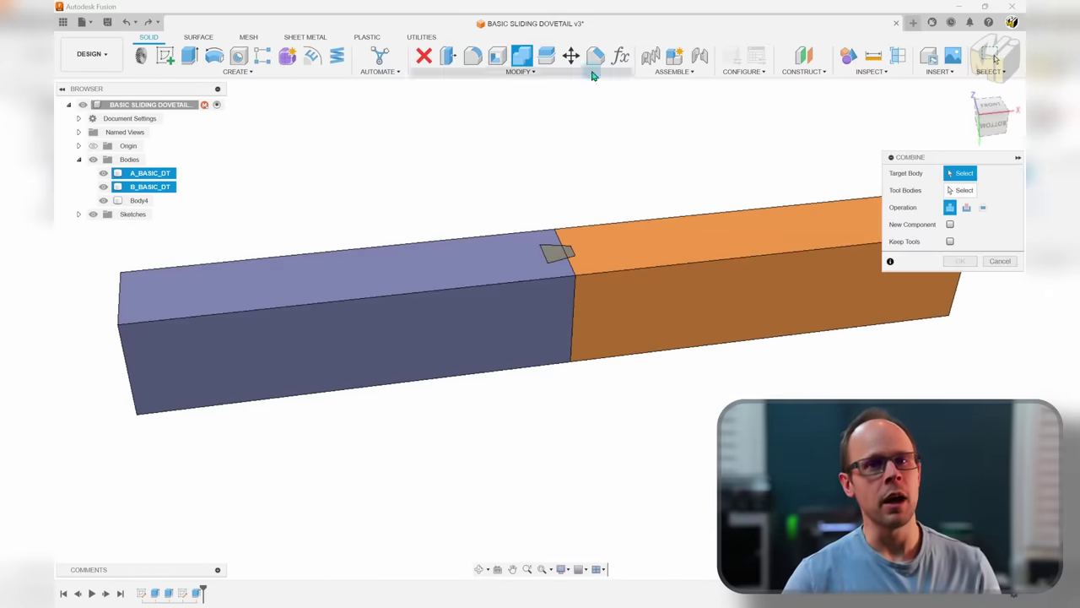
- Combine with B_BASIC_DT as target and Body4 as tool, forming tongue and matching slot
click(673, 239)
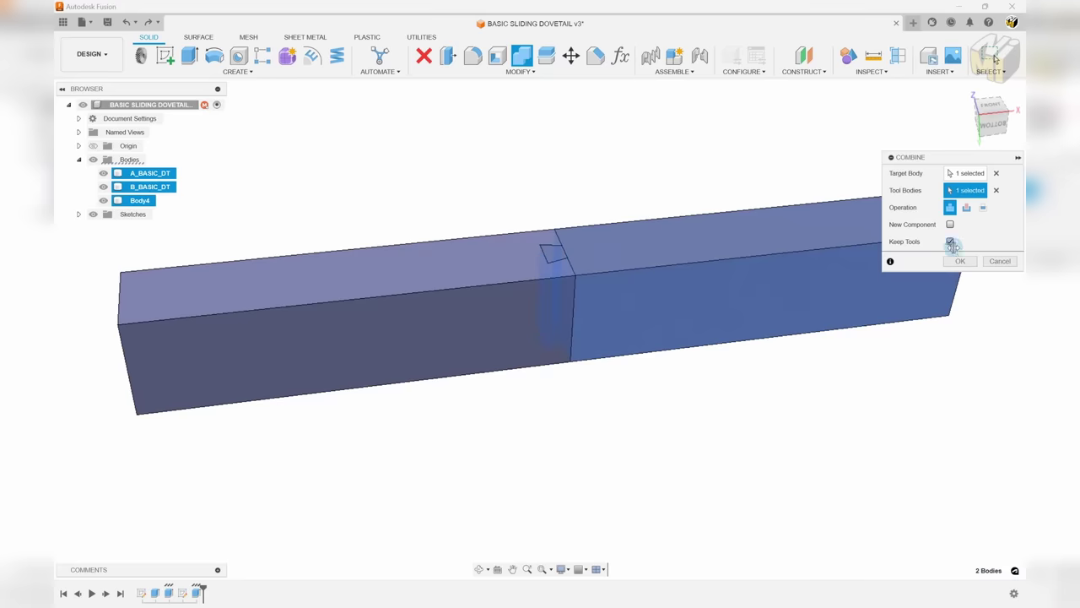
click(960, 261)
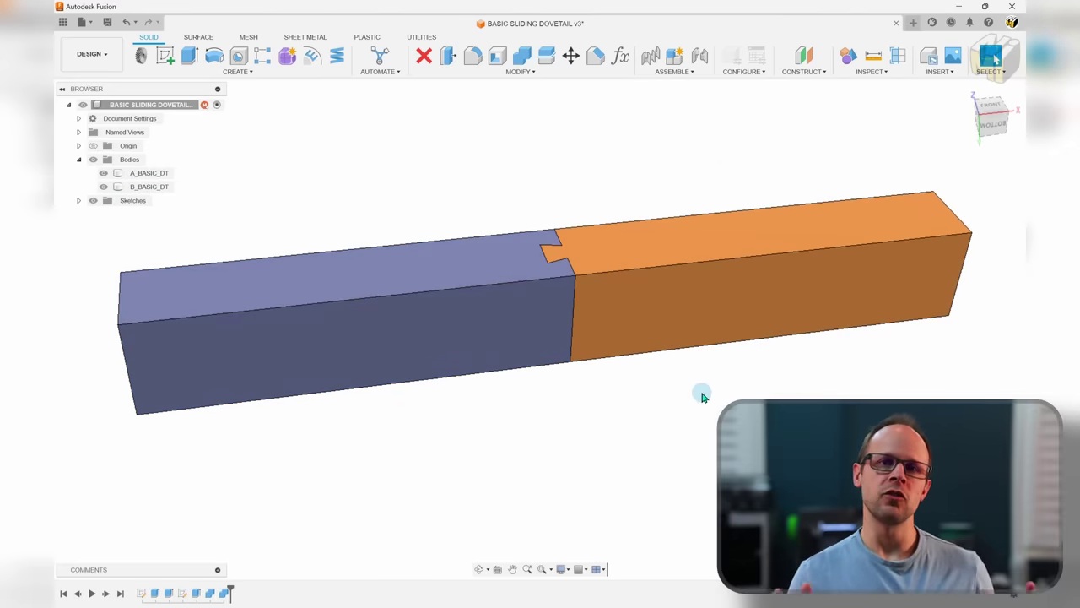
scroll(561, 257, up, 5)
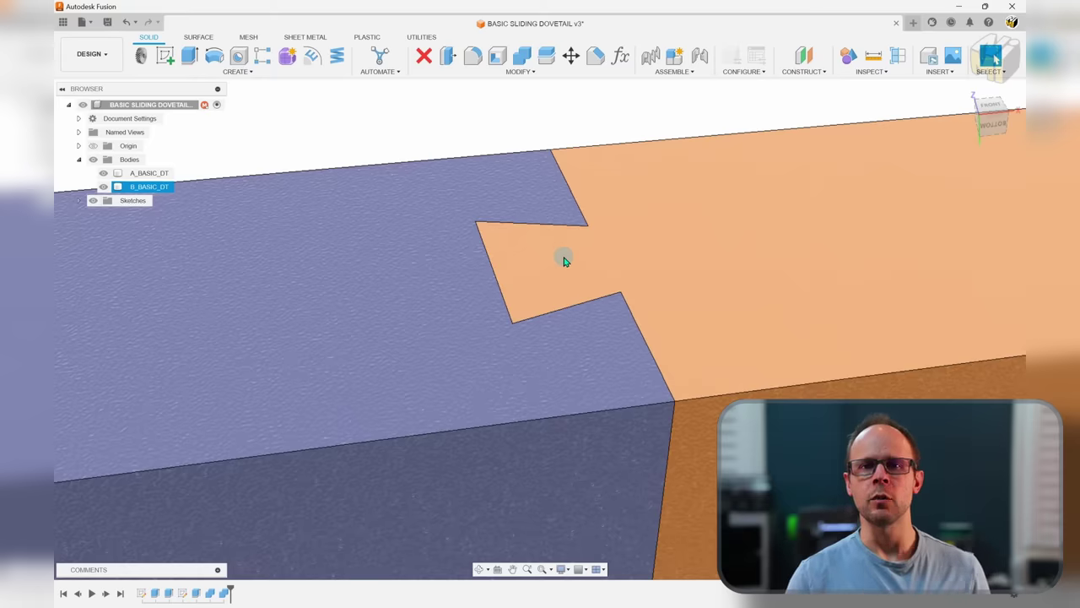
scroll(565, 261, down, 8)
- Hide the orange body and offset the blue rail's three dovetail slot faces
key(v)
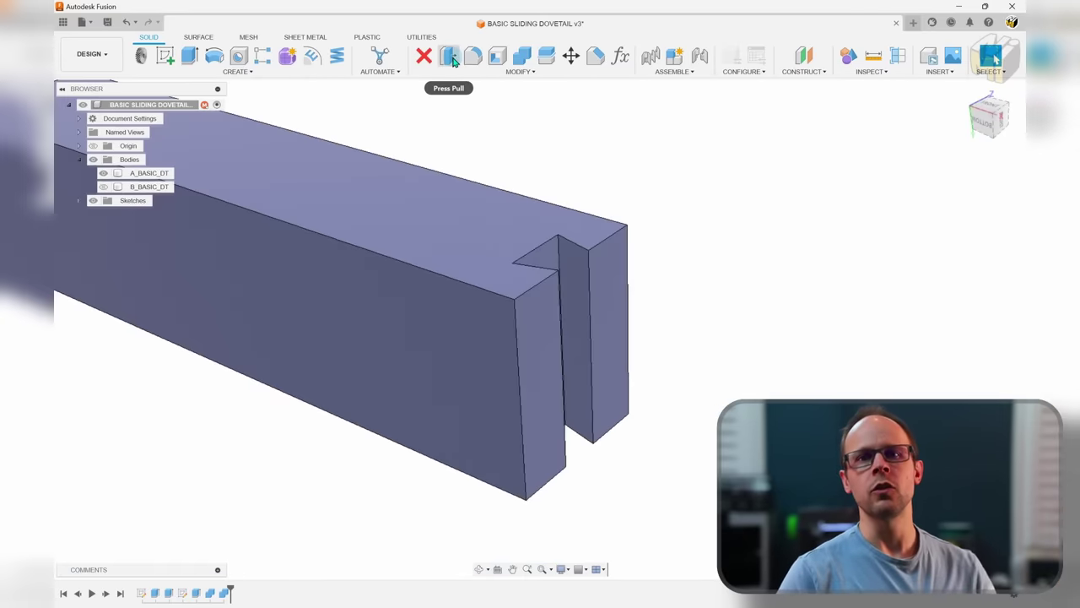
click(448, 55)
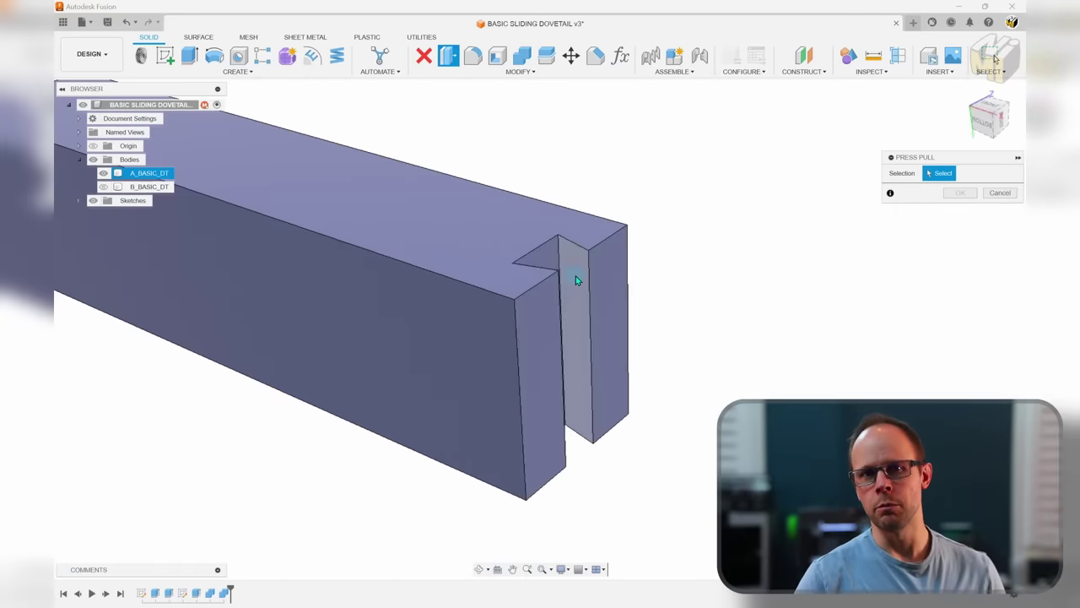
click(575, 278)
mouse_move(575, 279)
shift+middle_down()
mouse_move(653, 241)
mouse_move(663, 289)
mouse_move(590, 283)
shift+middle_up()
click(506, 277)
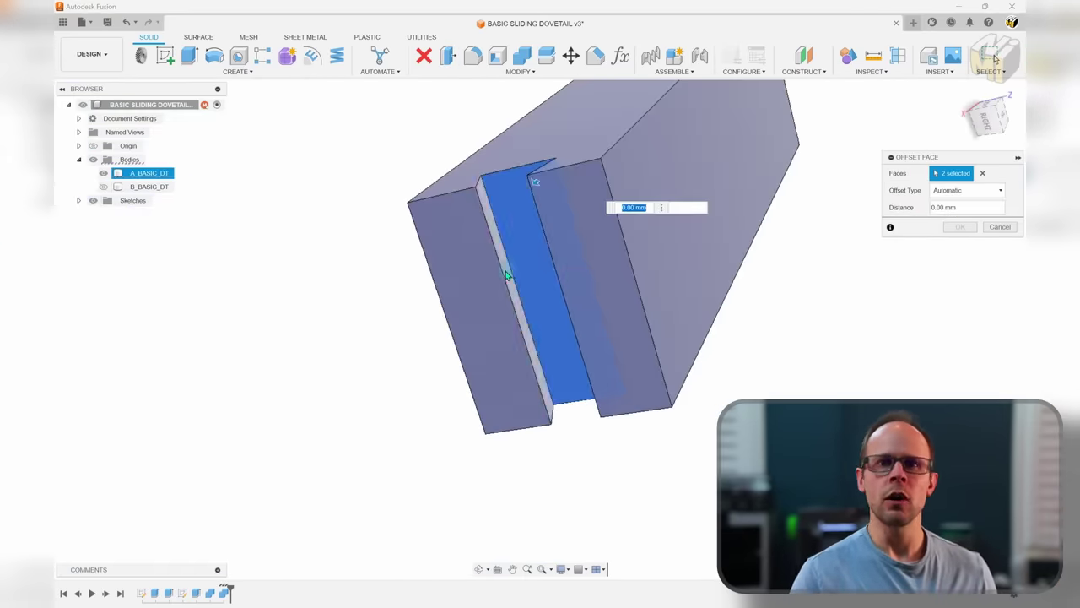
click(549, 364)
shift+middle_drag(549, 364, 540, 277)
scroll(639, 269, up, 5)
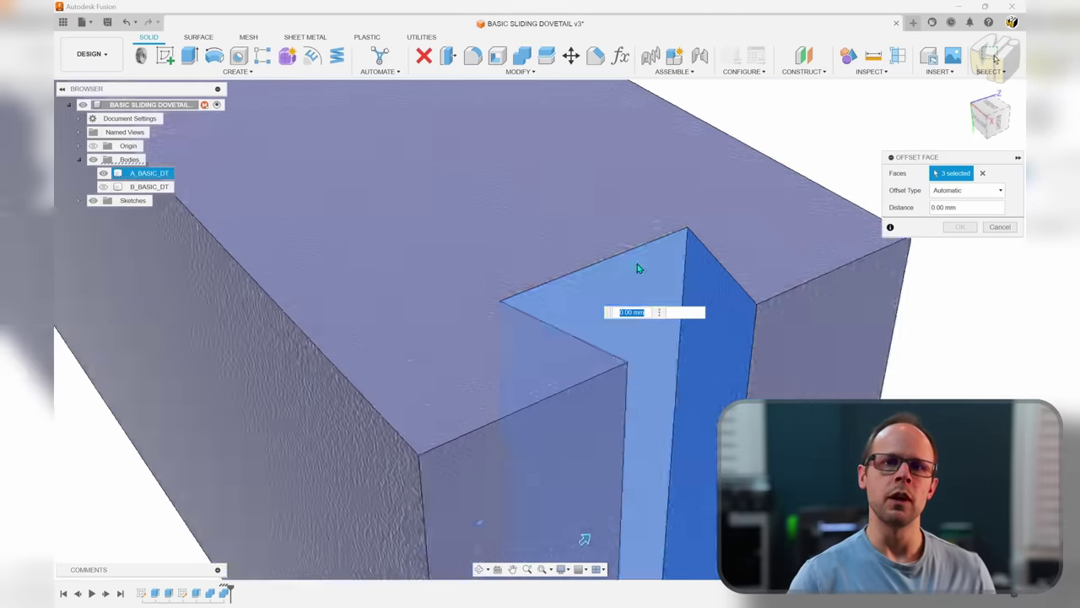
scroll(638, 268, down, 5)
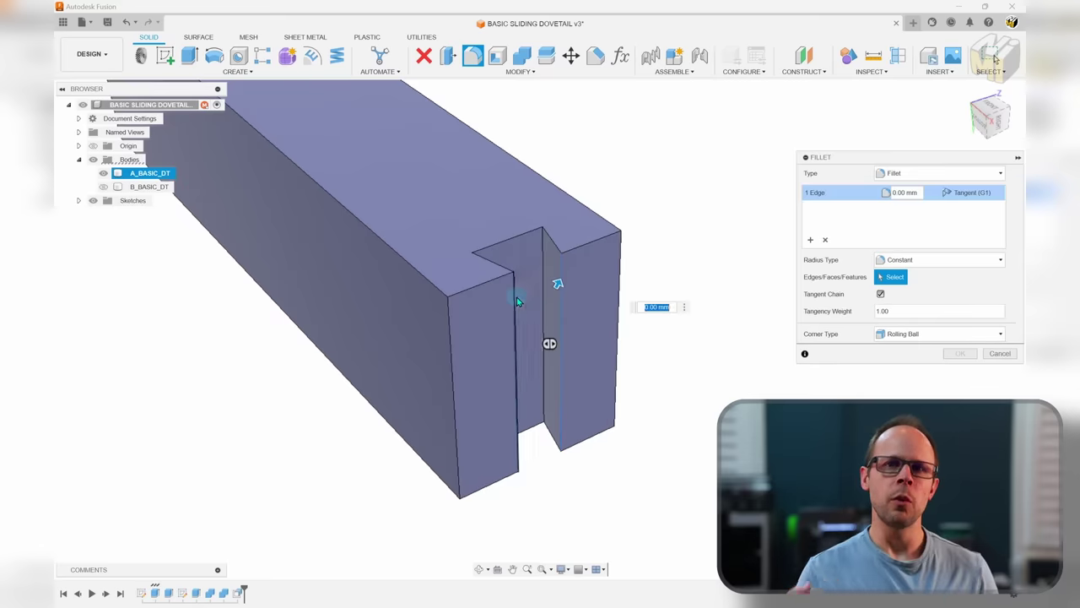
- Round the dovetail slot's inner edges with 0.3 mm fillets
click(810, 239)
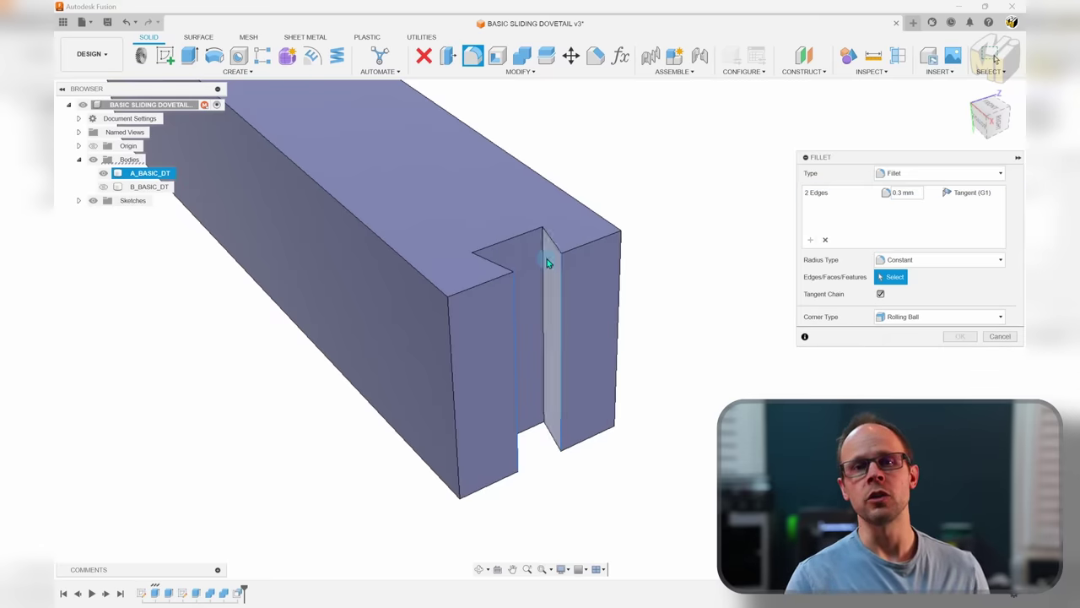
click(545, 253)
shift+middle_drag(489, 279, 445, 282)
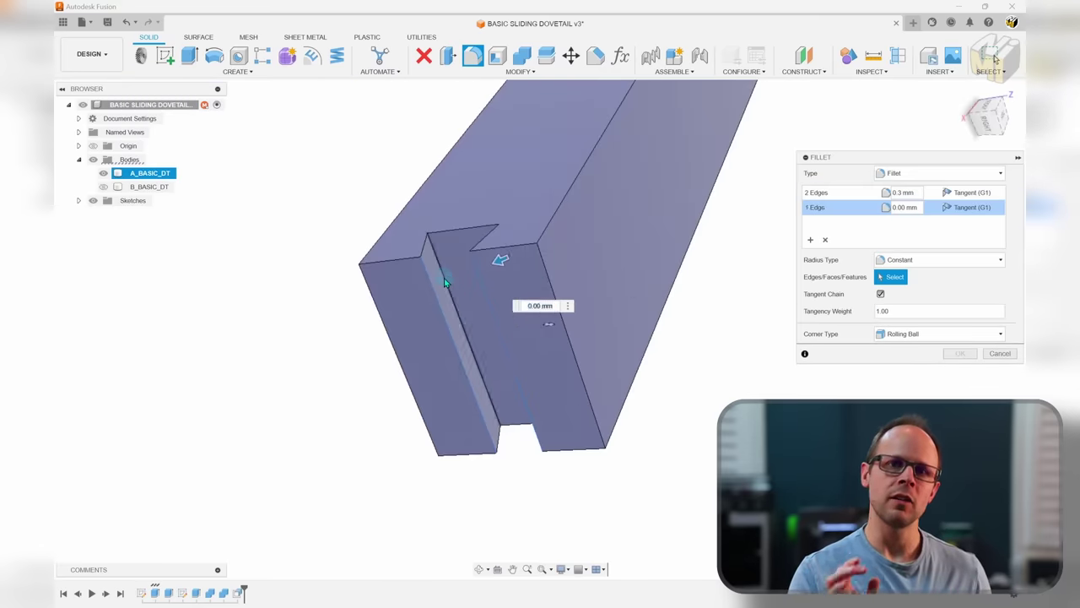
key(Return)
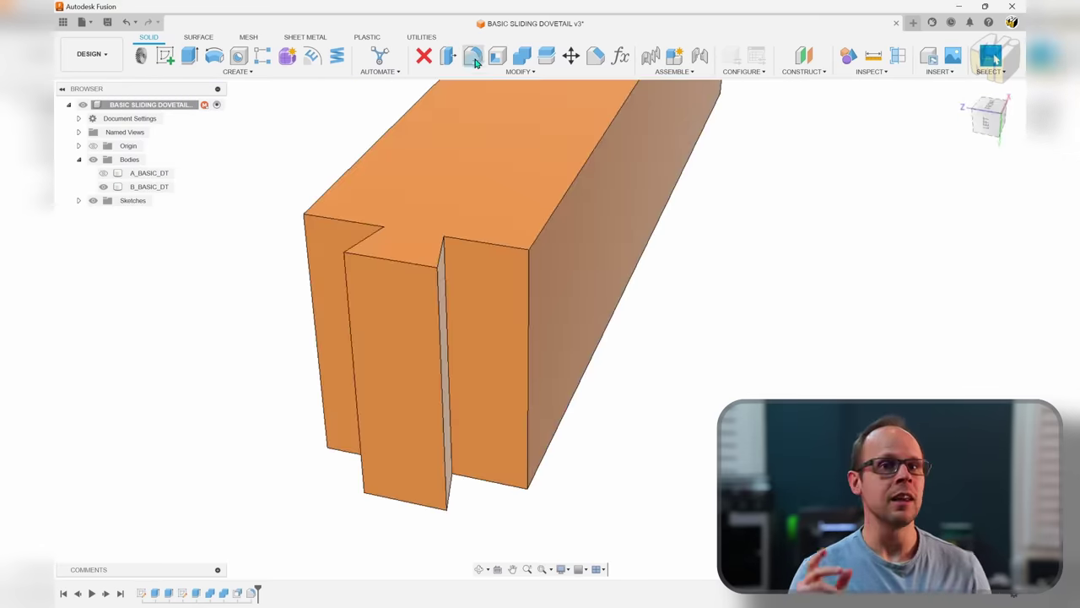
- Fillet the orange dovetail tail's edges at 0.2 mm across two edge sets
key(f)
click(445, 261)
shift+middle_drag(445, 261, 408, 309)
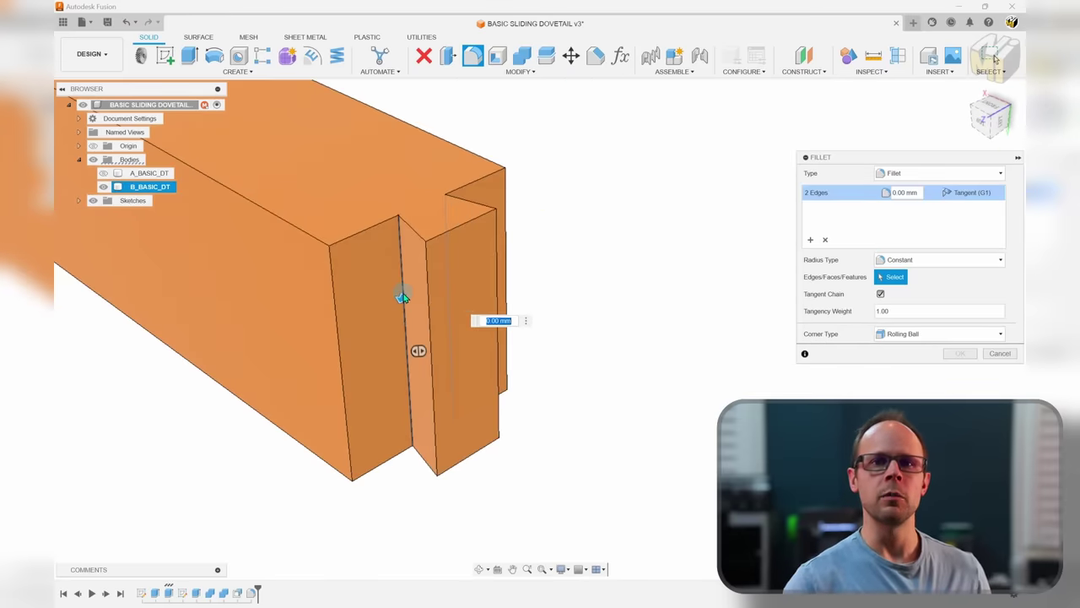
click(872, 218)
click(496, 270)
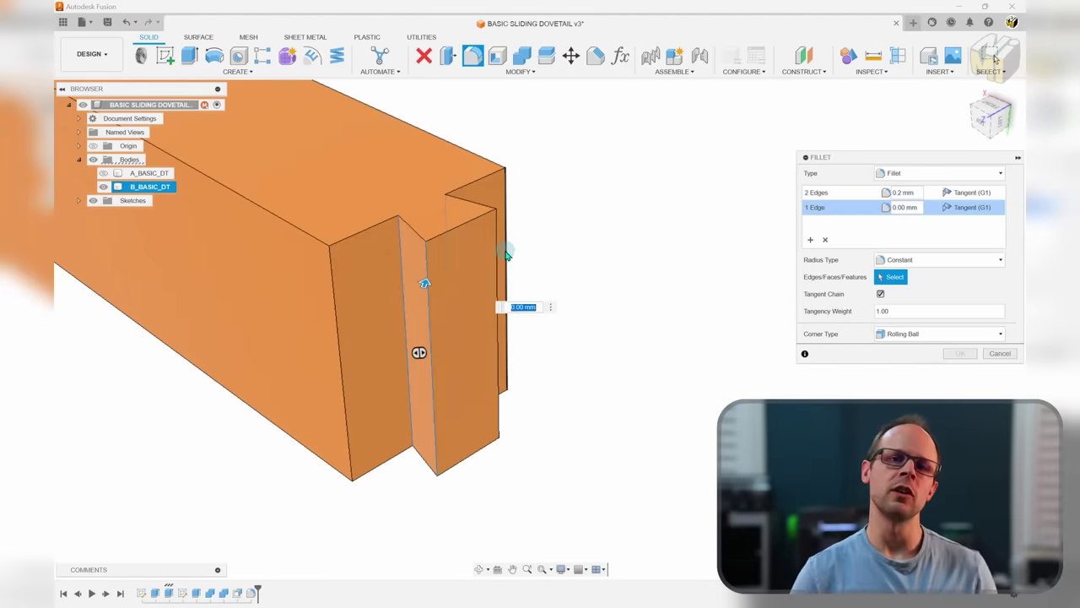
key(Return)
shift+middle_drag(498, 252, 491, 321)
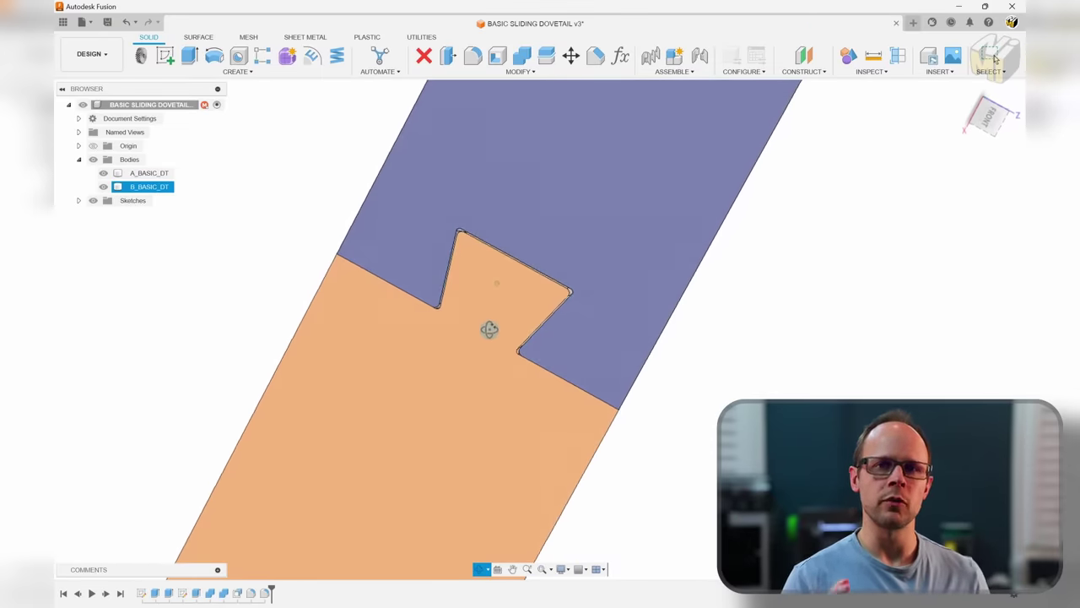
shift+middle_drag(487, 327, 482, 265)
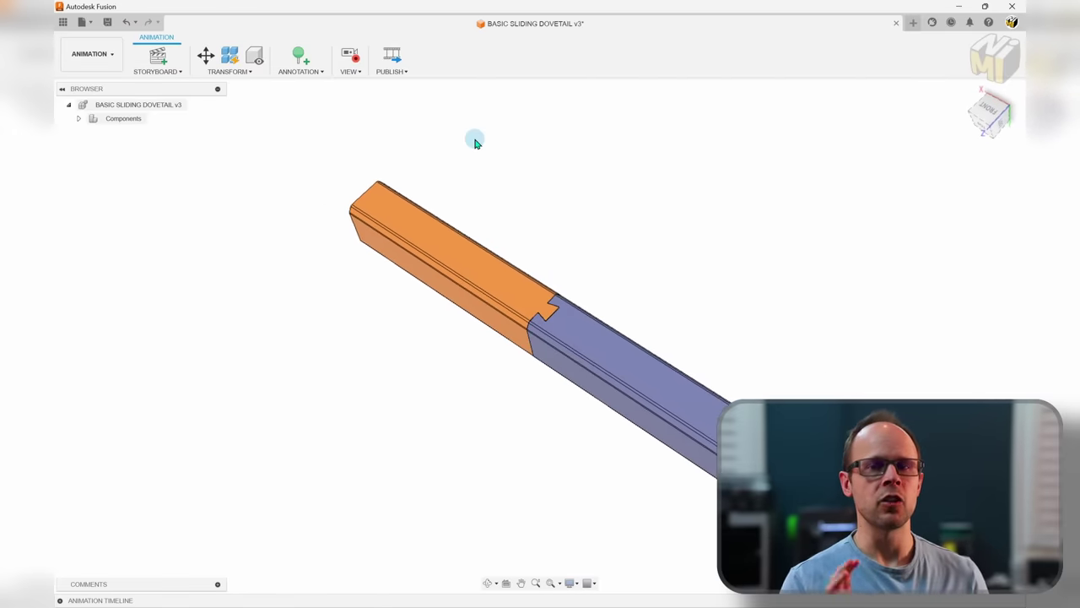
- Open the workspace dropdown while the Animation view shows the joined rails
click(110, 56)
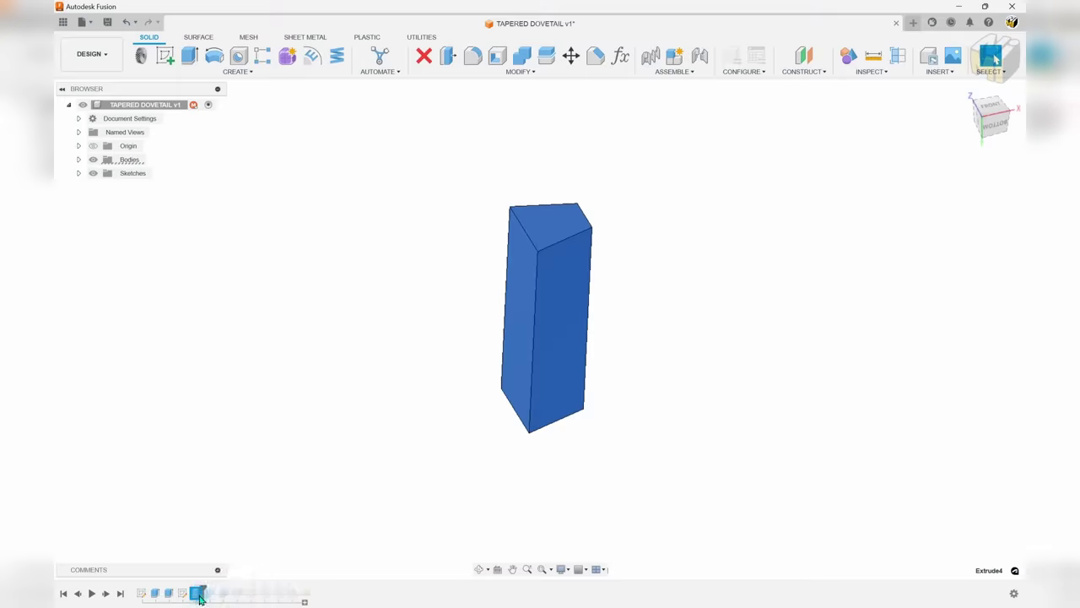
- Show B_BASIC_DT and change the mating Offset Face distance to -0.04 mm
right_click(196, 593)
click(241, 484)
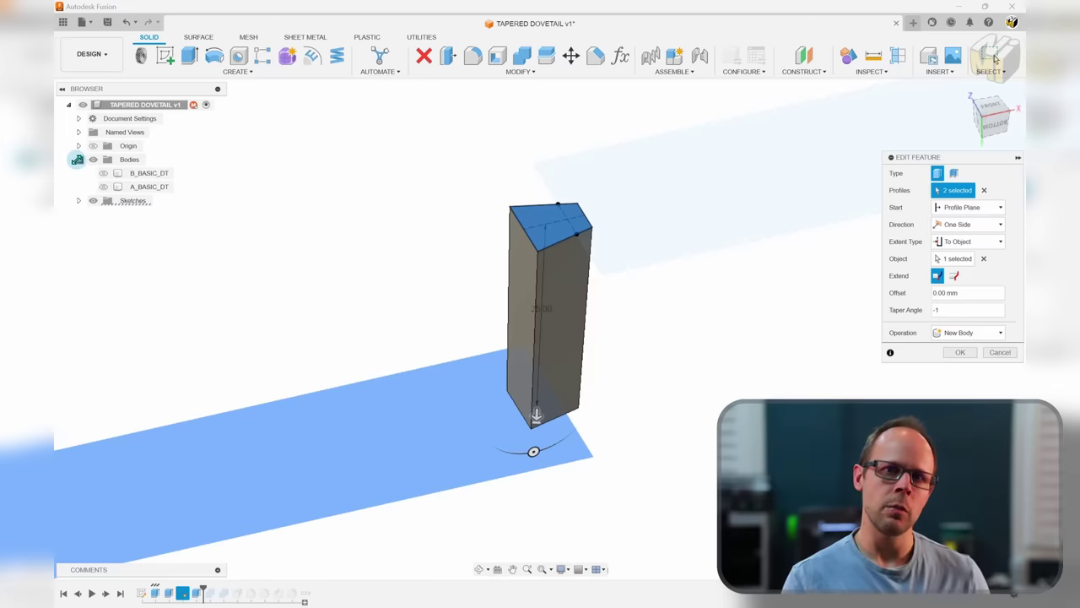
click(103, 173)
shift+middle_drag(633, 457, 659, 326)
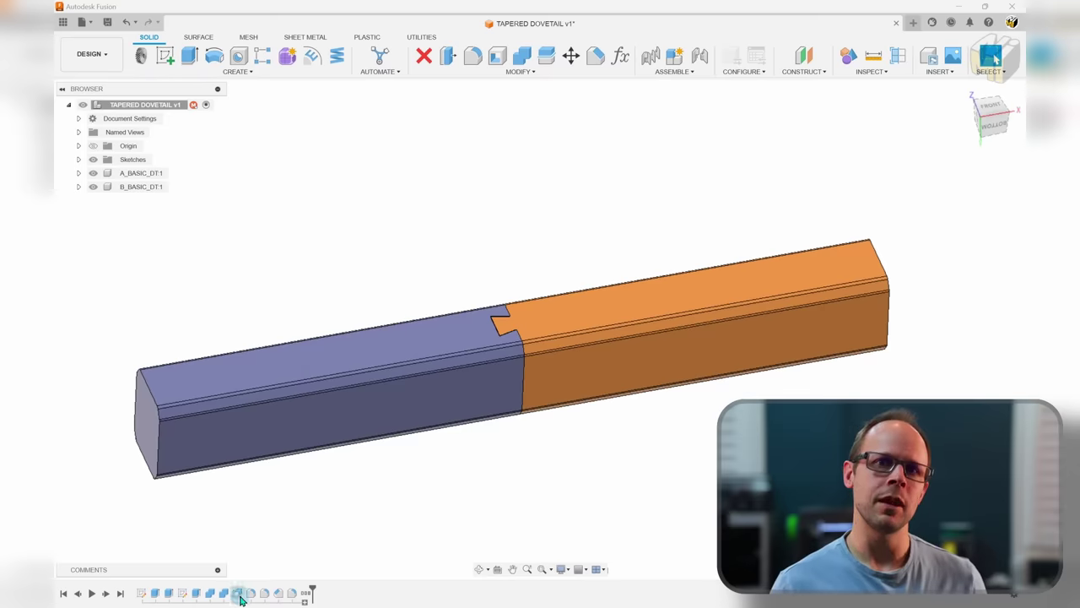
click(269, 502)
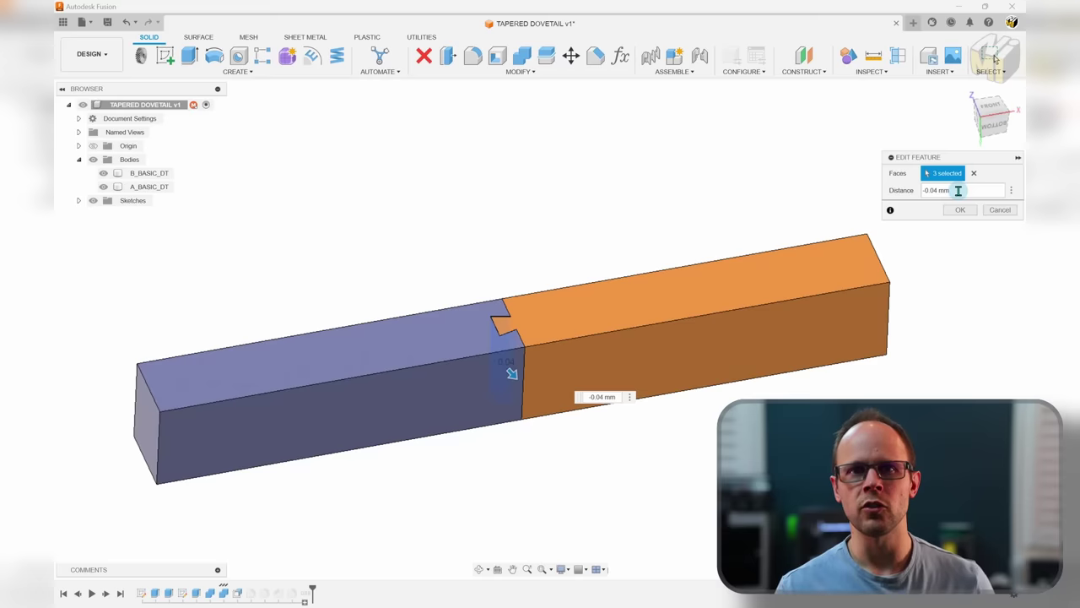
key(Return)
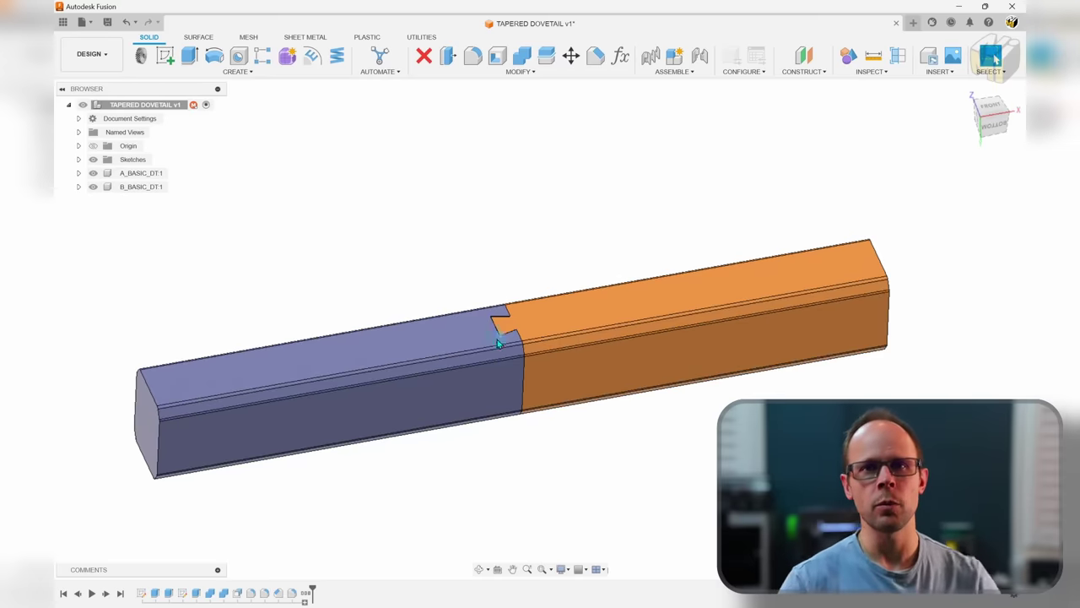
scroll(496, 338, up, 10)
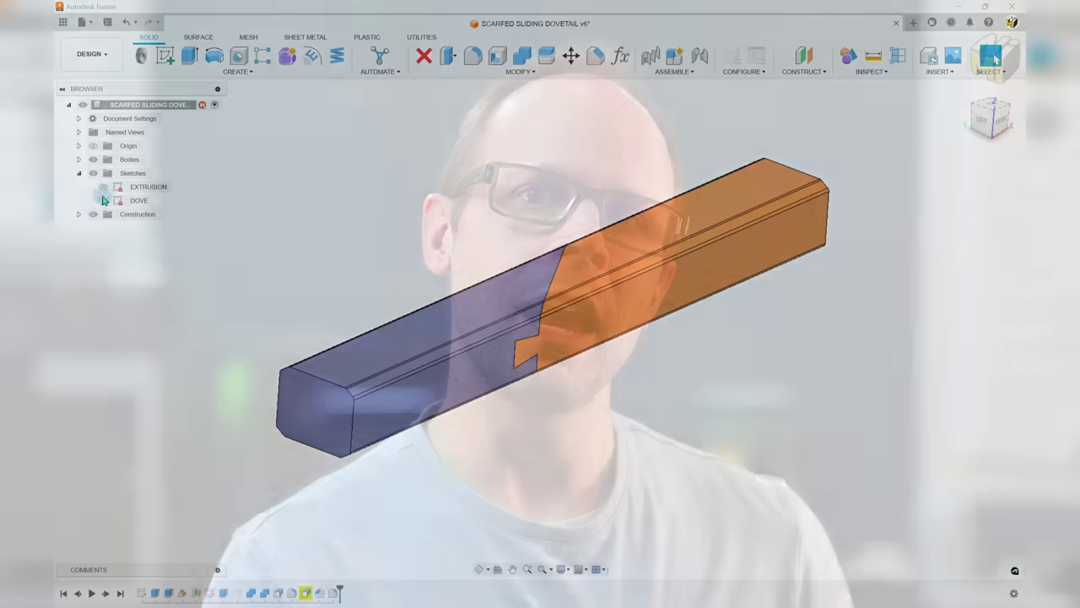
- Re-extrude the DOVE sketch from the side face To Object at the top face, -0.5° taper
click(103, 200)
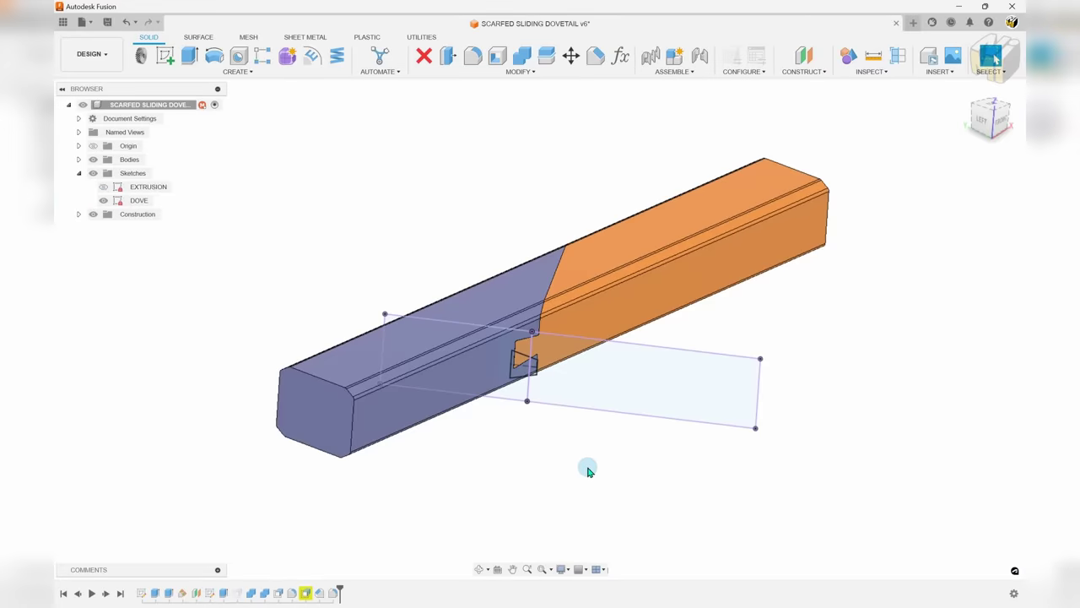
shift+middle_drag(535, 429, 562, 434)
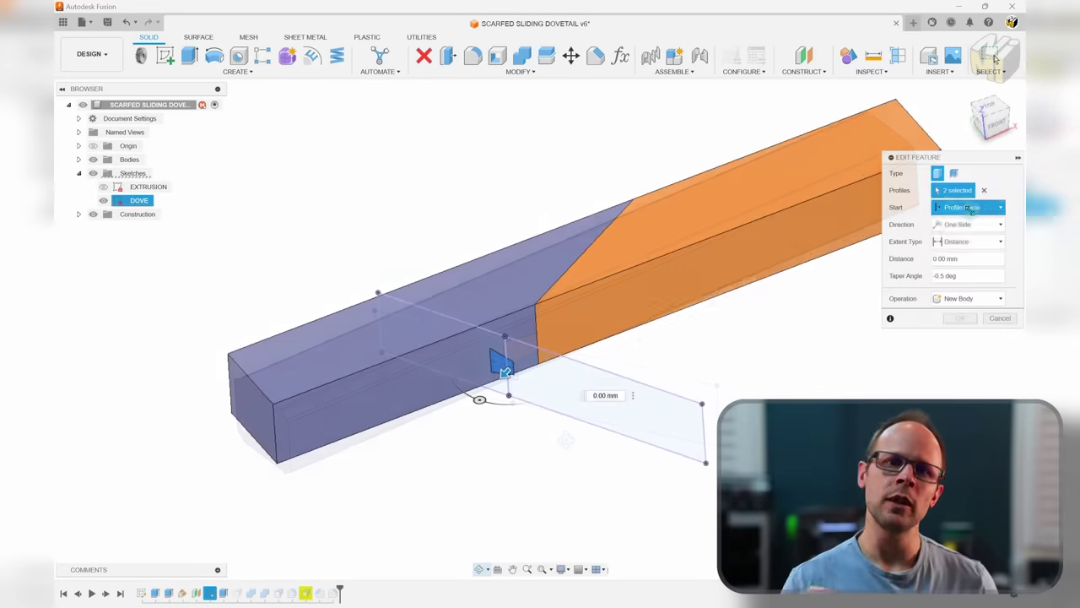
click(970, 208)
click(962, 239)
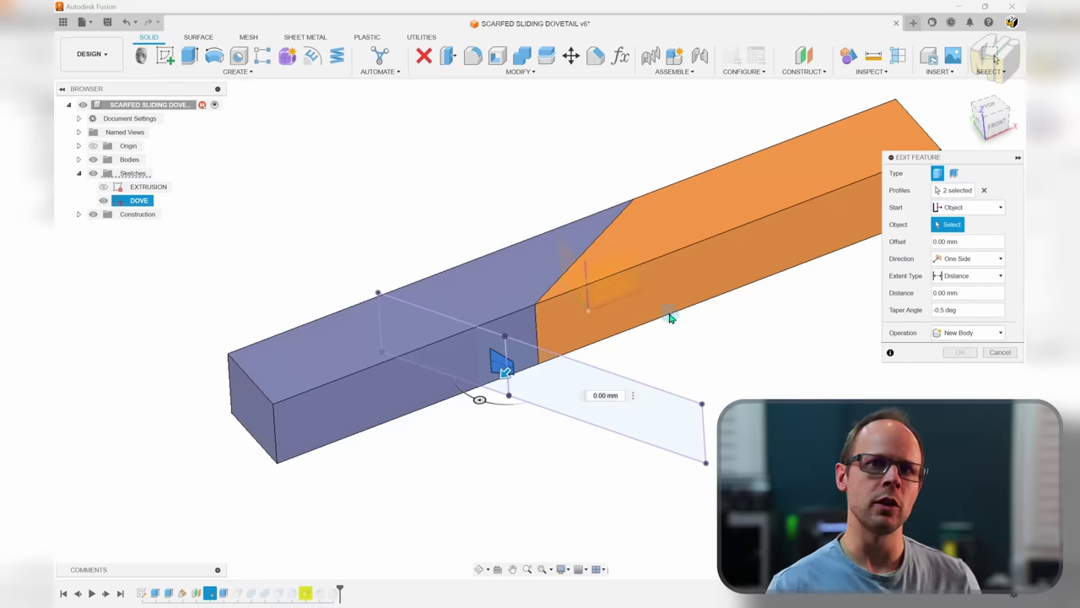
click(580, 335)
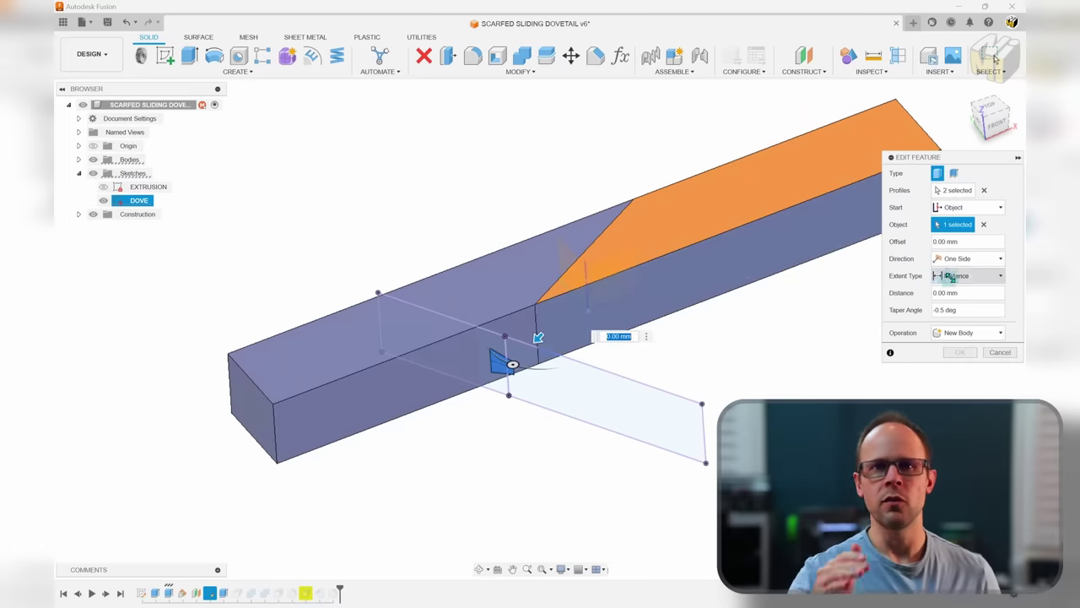
click(957, 301)
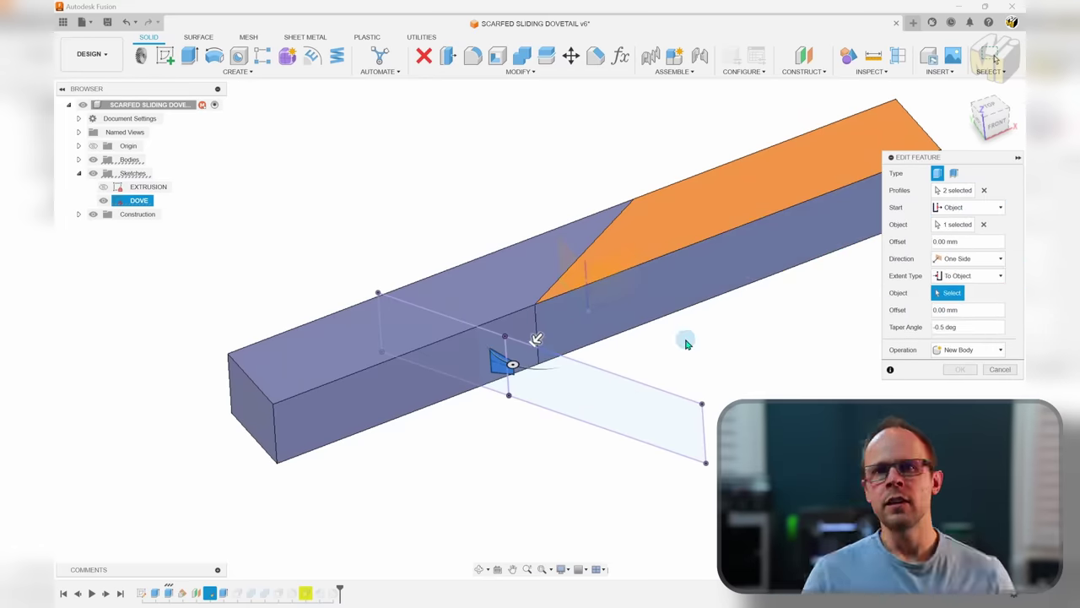
shift+middle_drag(685, 343, 687, 447)
click(681, 245)
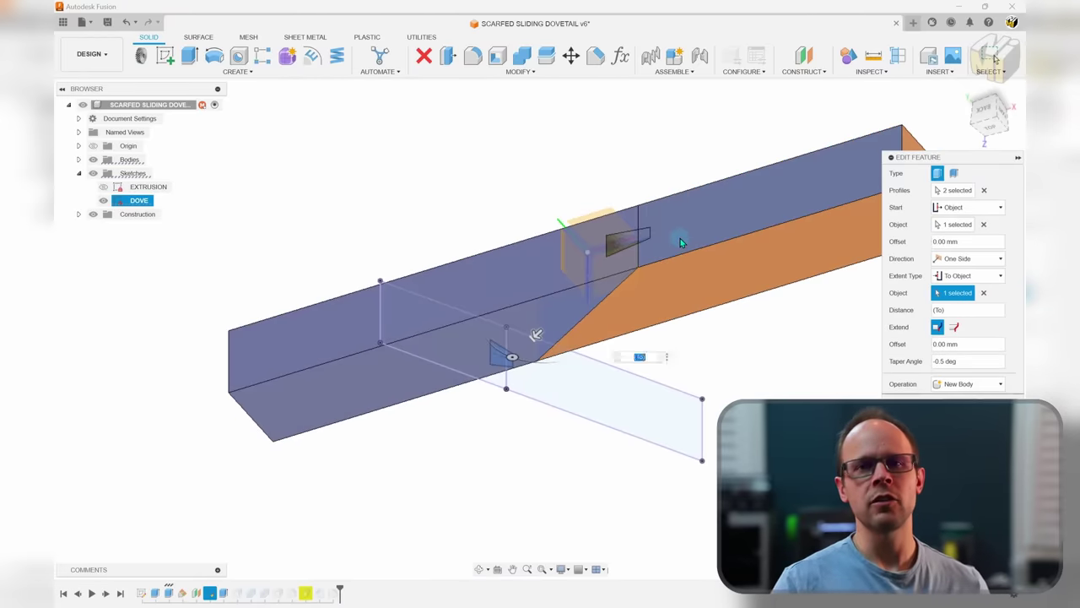
key(Return)
shift+middle_drag(697, 369, 650, 516)
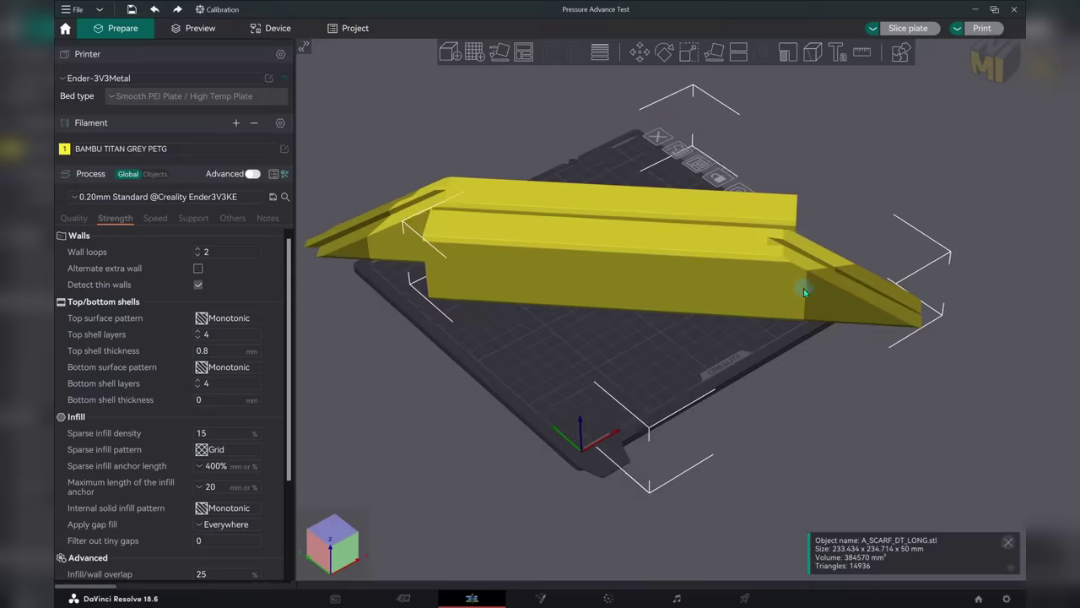
- Move the front scarfed part left and slice the plate: 37.00 g, 59m45s
drag(804, 287, 792, 353)
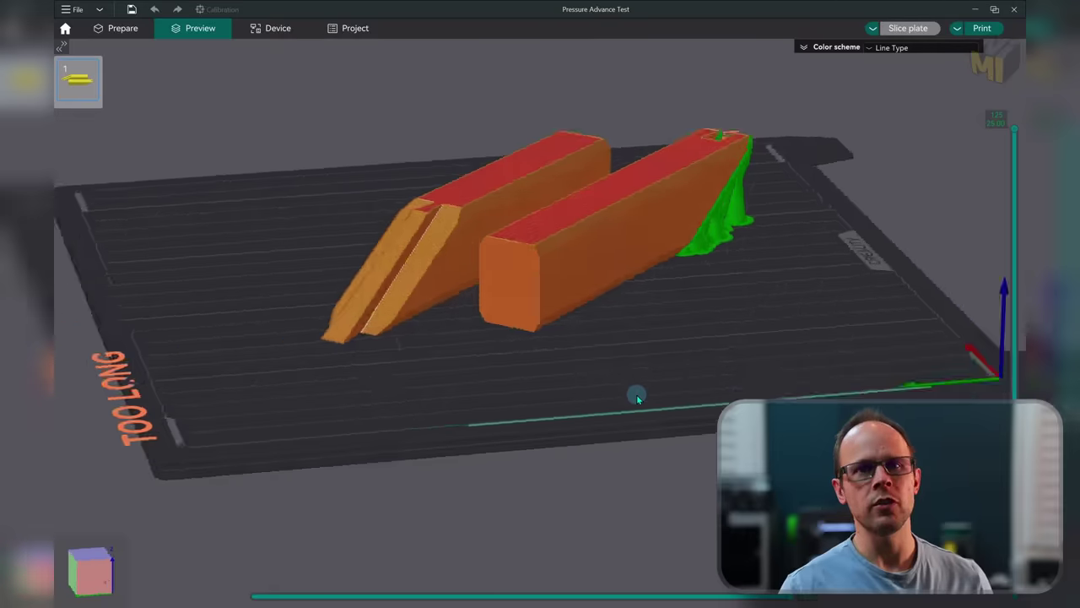
drag(634, 390, 563, 389)
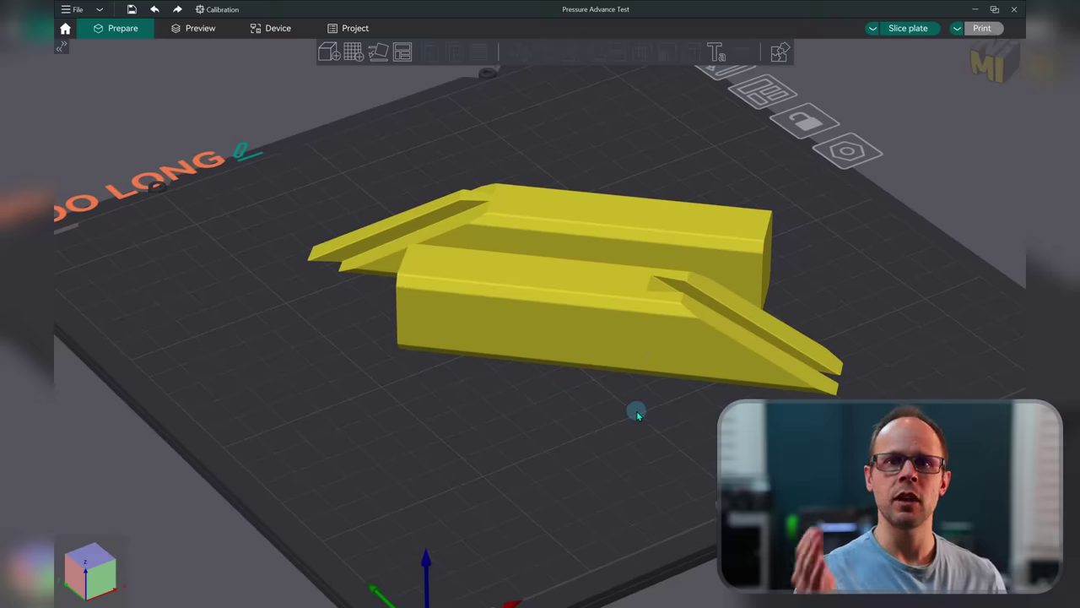
drag(678, 350, 616, 341)
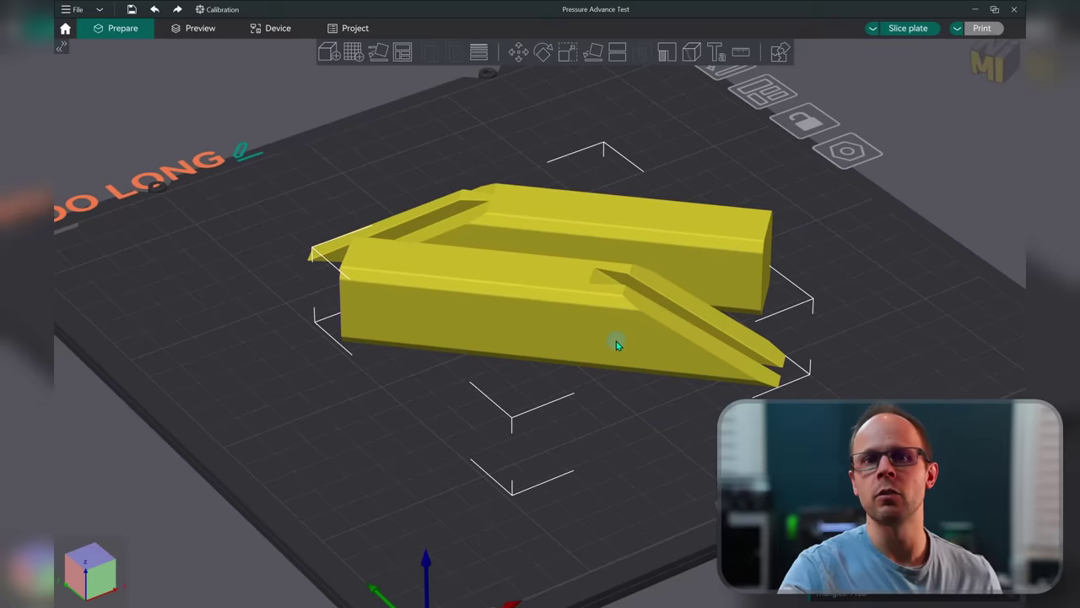
click(908, 28)
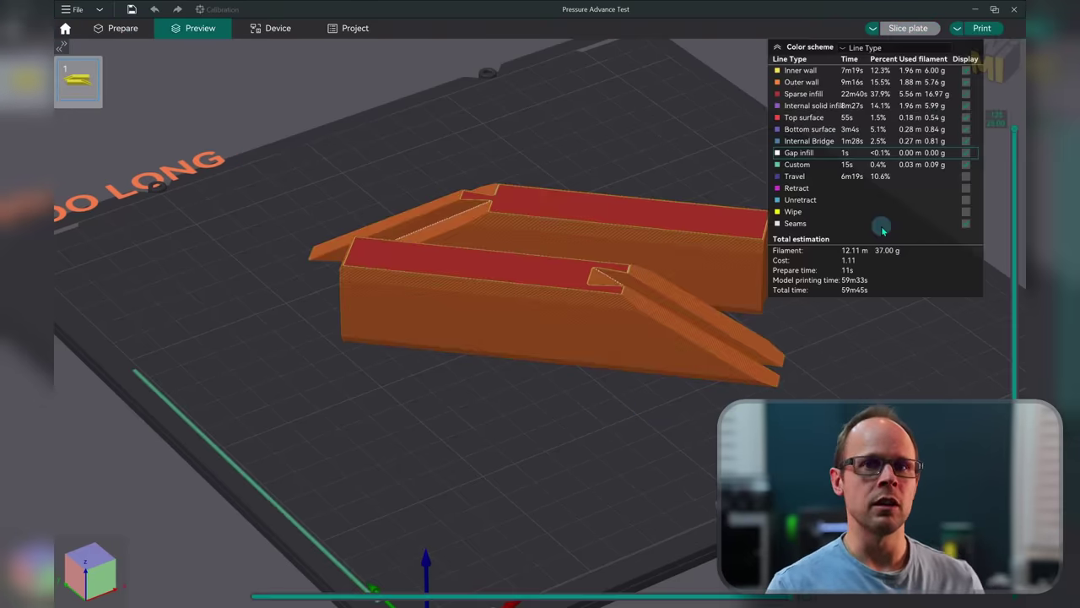
drag(878, 342, 878, 351)
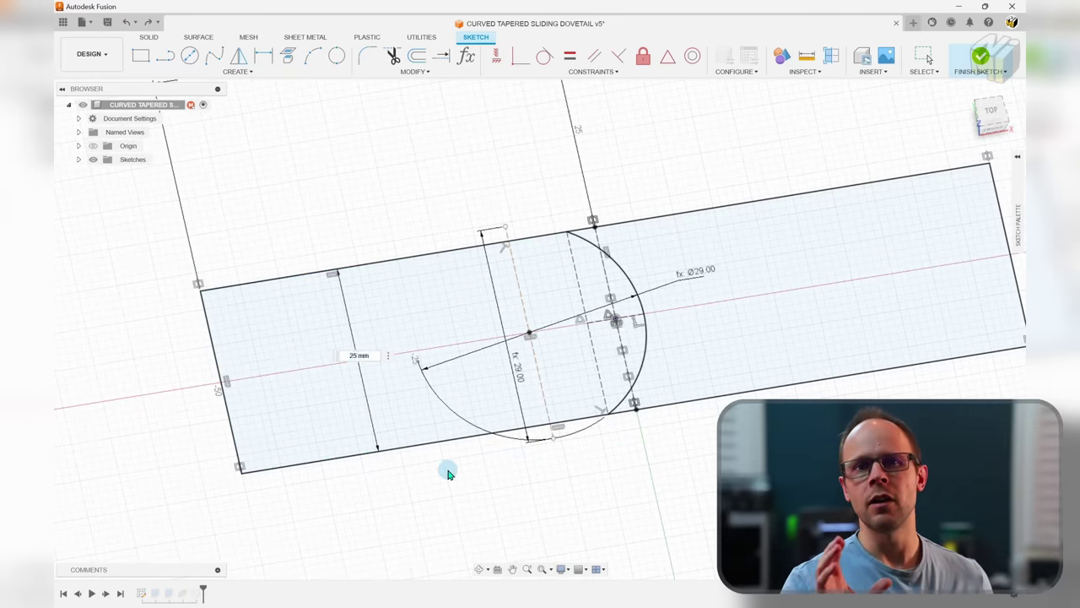
- Accept the 25 mm width and d2 + 4 mm arc diameter, then pick and clear the left profile
key(Escape)
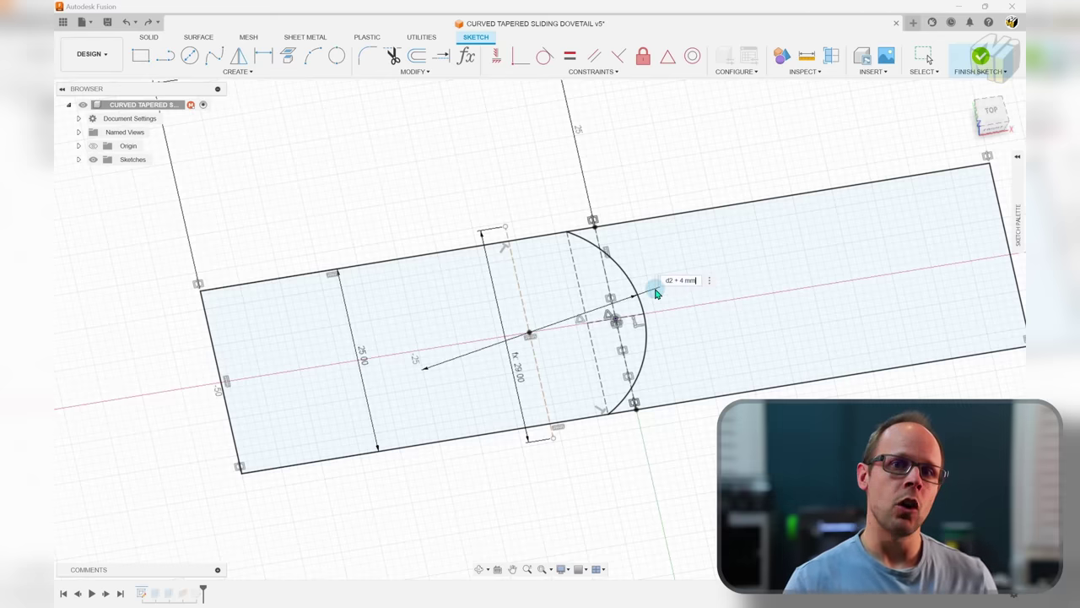
key(Return)
click(285, 329)
click(449, 304)
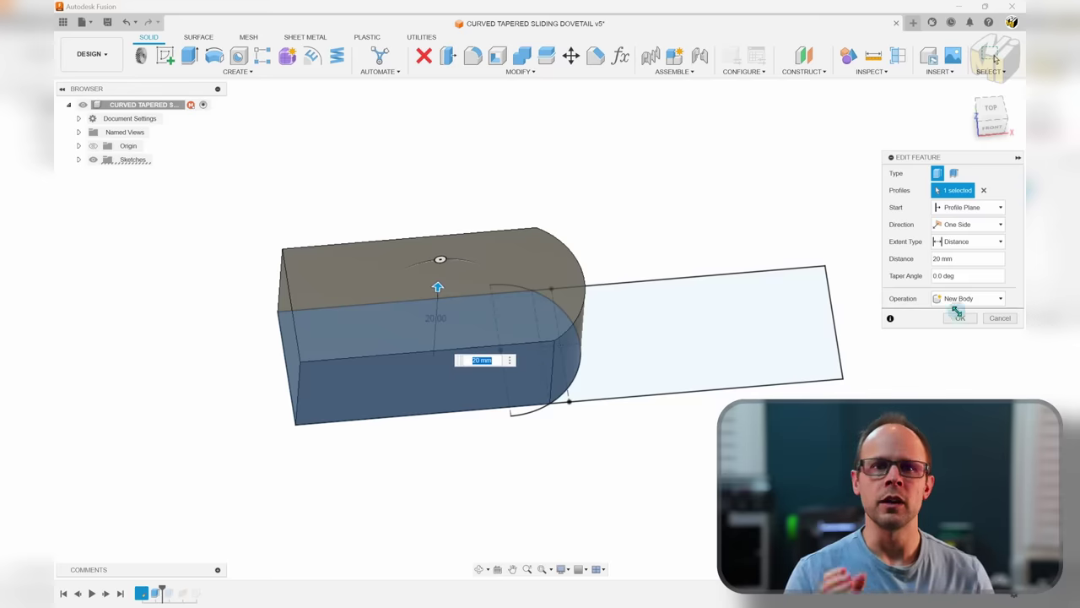
- Extrude both curved rail halves 20 mm into solid bodies
click(958, 318)
click(839, 338)
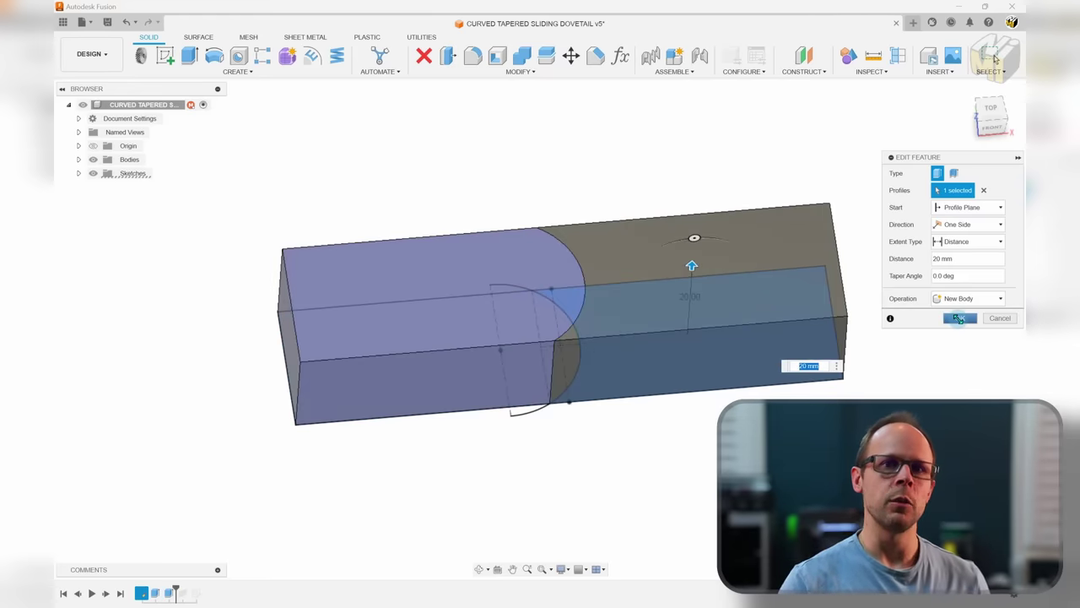
click(958, 318)
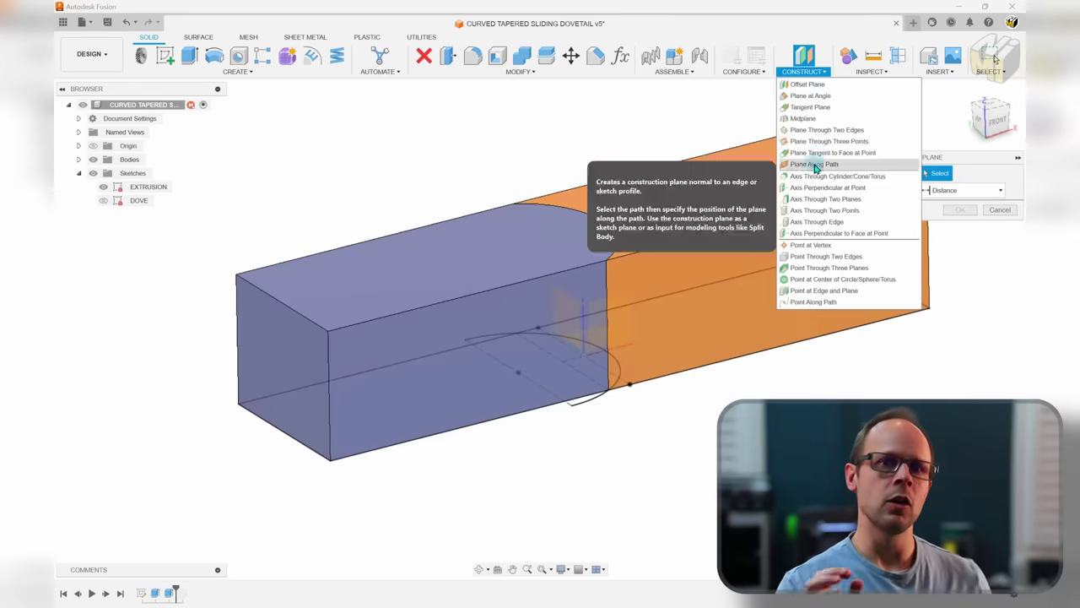
- Create a construction plane along the arc path
click(802, 163)
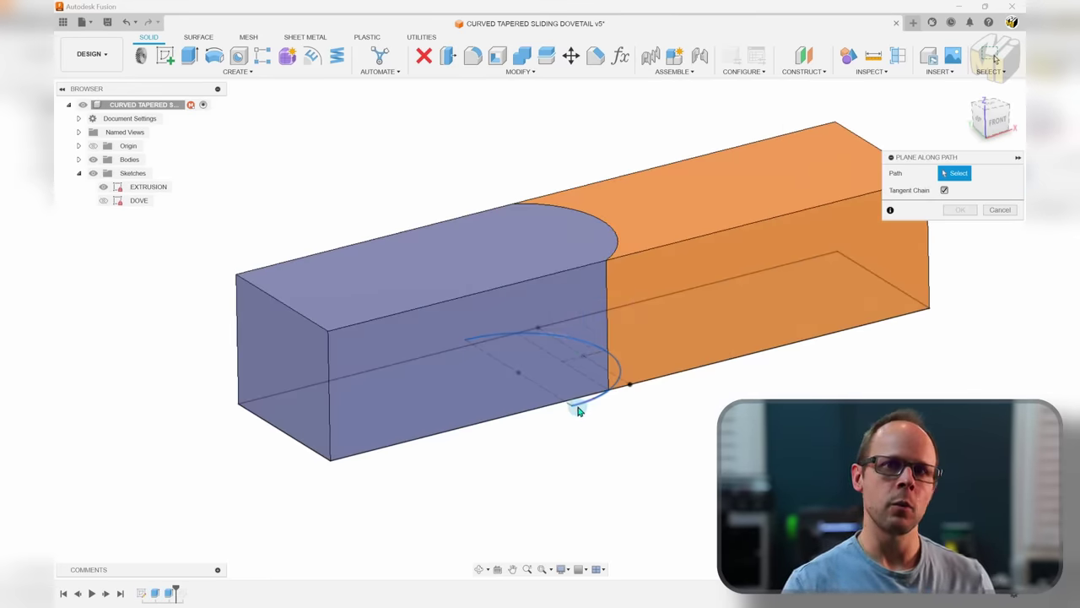
click(579, 411)
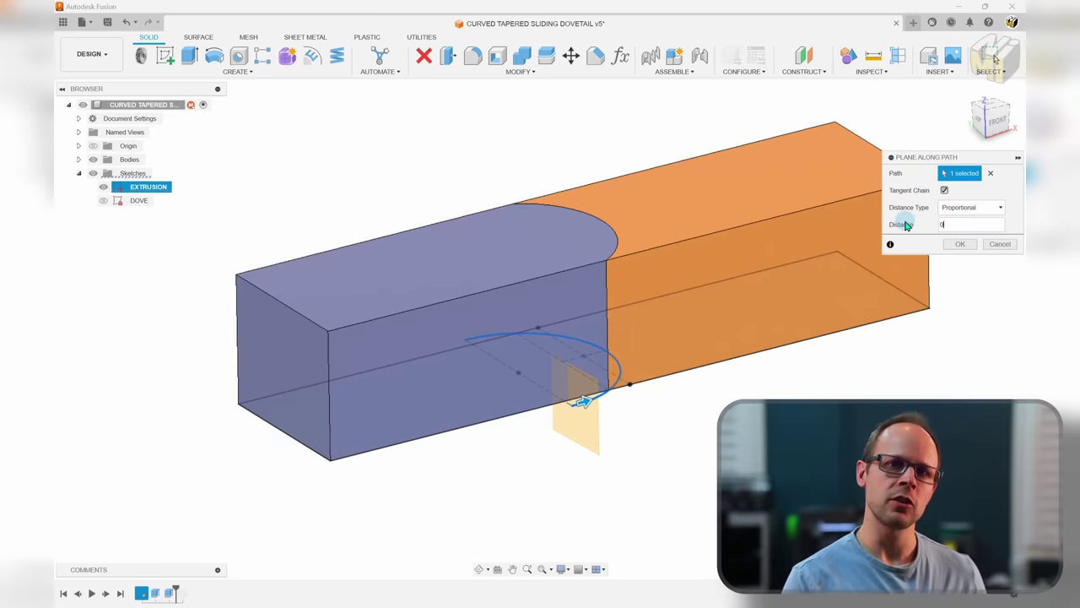
click(960, 244)
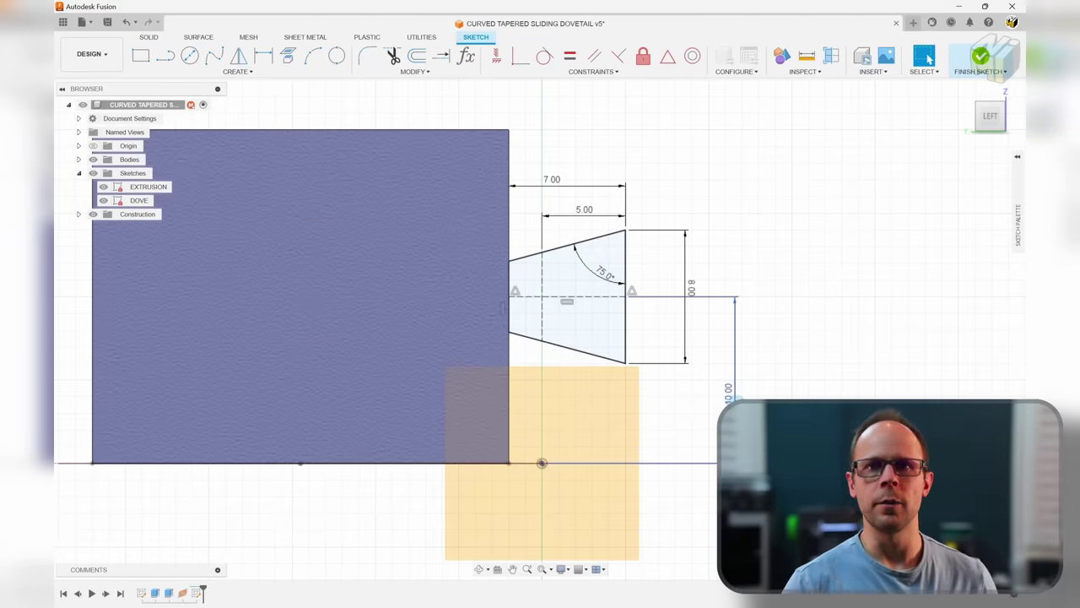
- Sweep the dovetail profile along the arc as a new tapered body
click(248, 74)
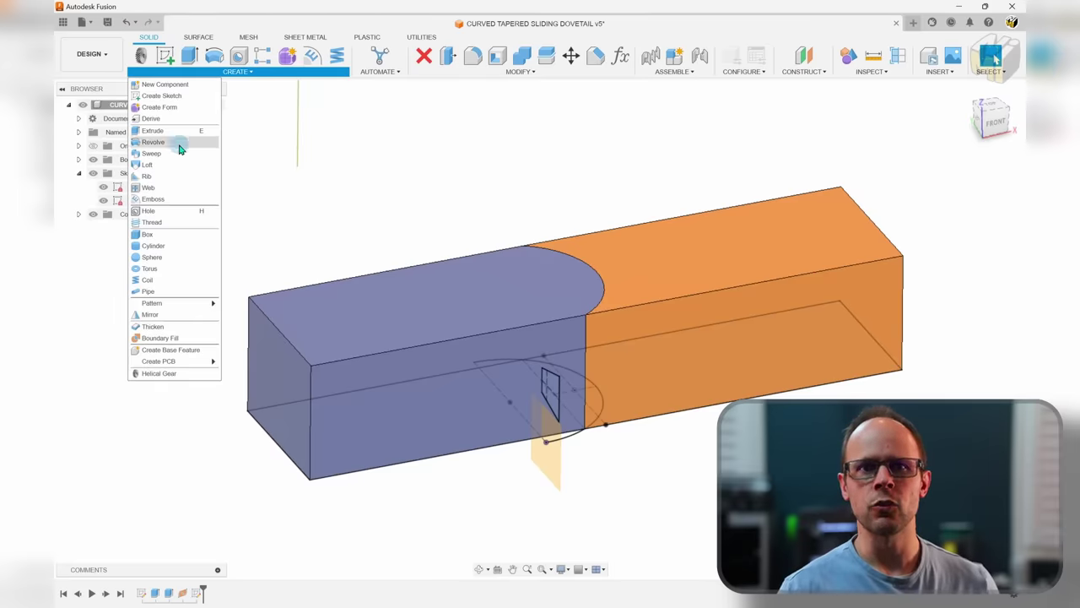
click(172, 154)
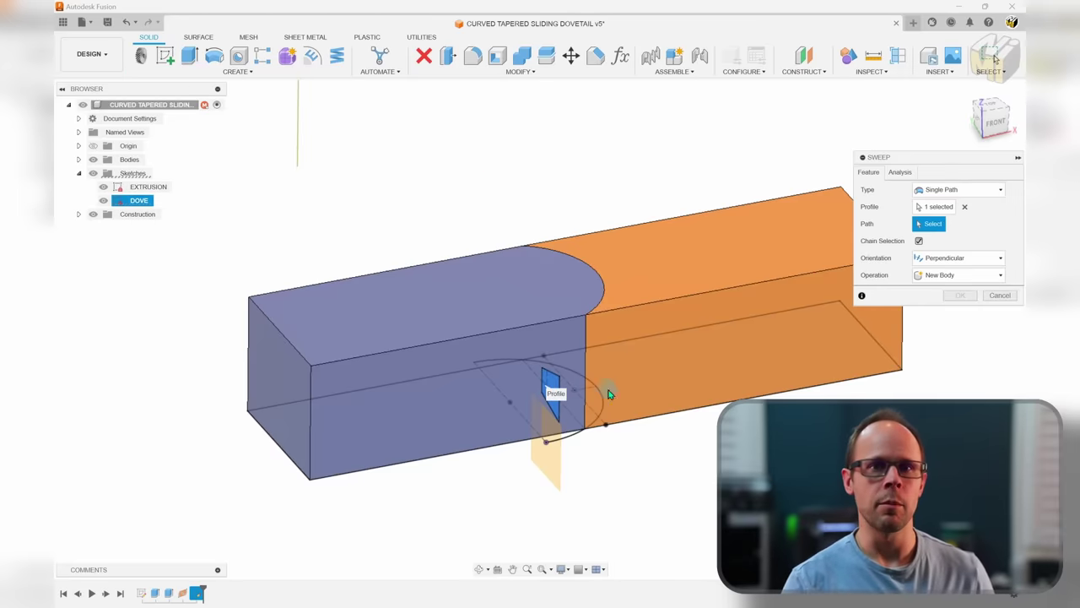
click(573, 440)
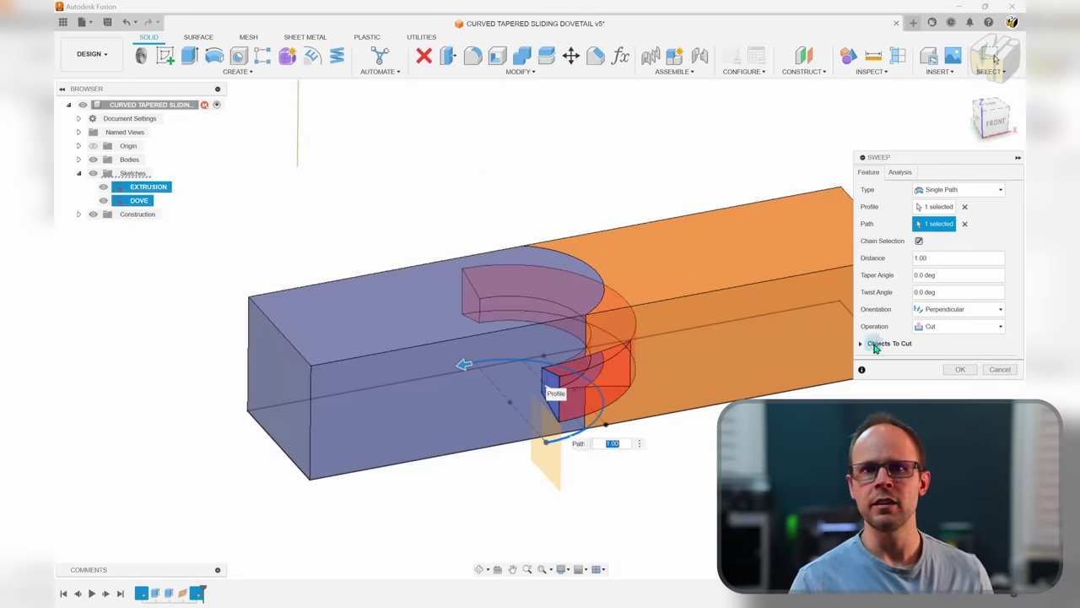
click(941, 376)
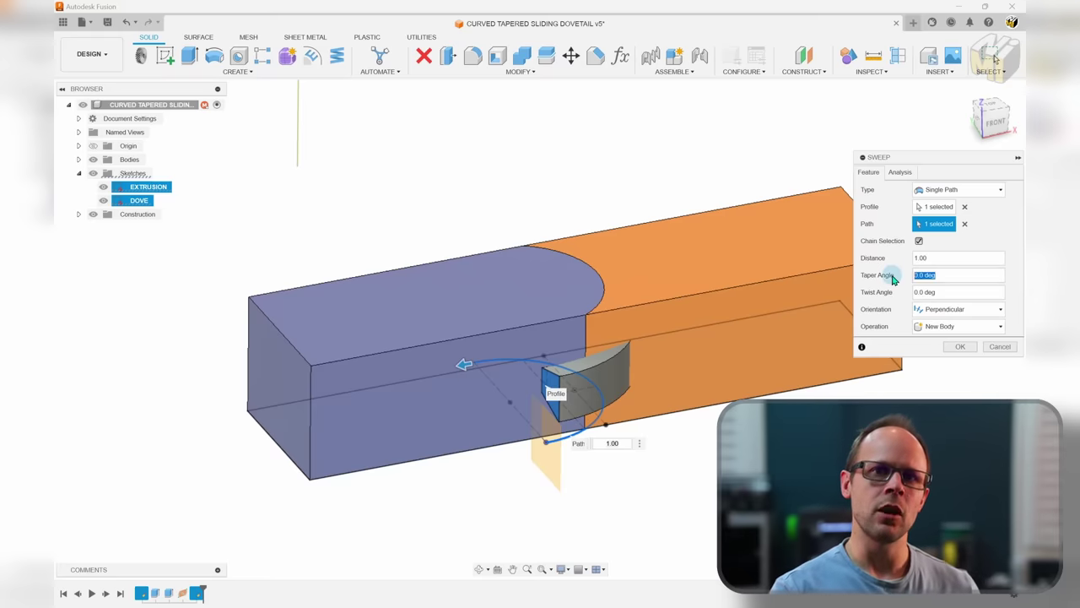
mouse_move(802, 278)
shift+middle_down()
mouse_move(547, 208)
mouse_move(619, 205)
mouse_move(629, 219)
shift+middle_up()
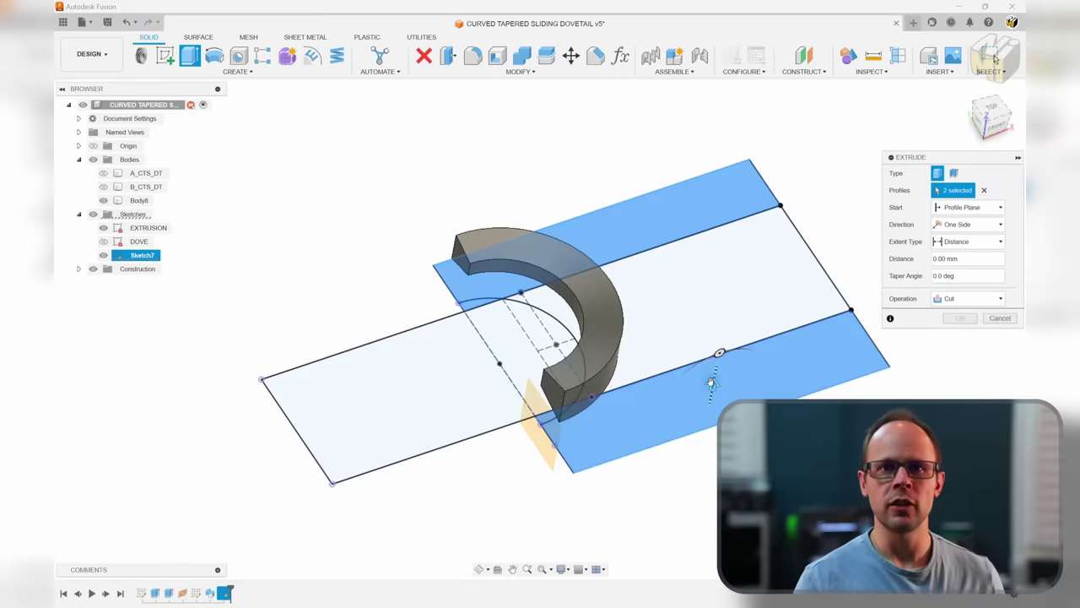
- Cut the dovetail 16.599 mm deep, combine-cut it into A_CTS_DT, and fillet the tongue edges 0.2 mm
drag(713, 385, 792, 323)
click(960, 337)
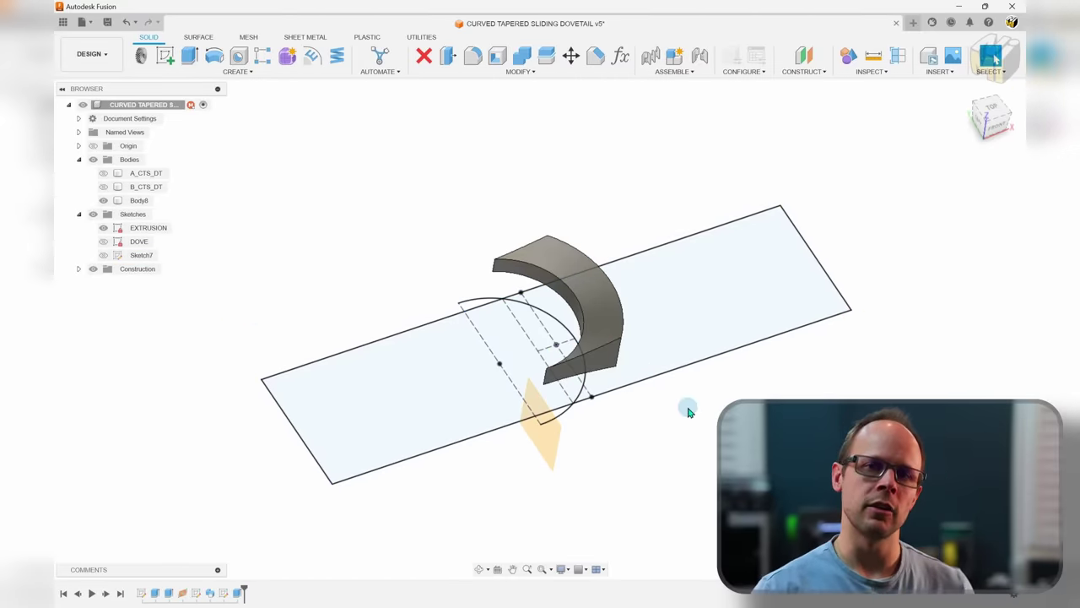
click(127, 174)
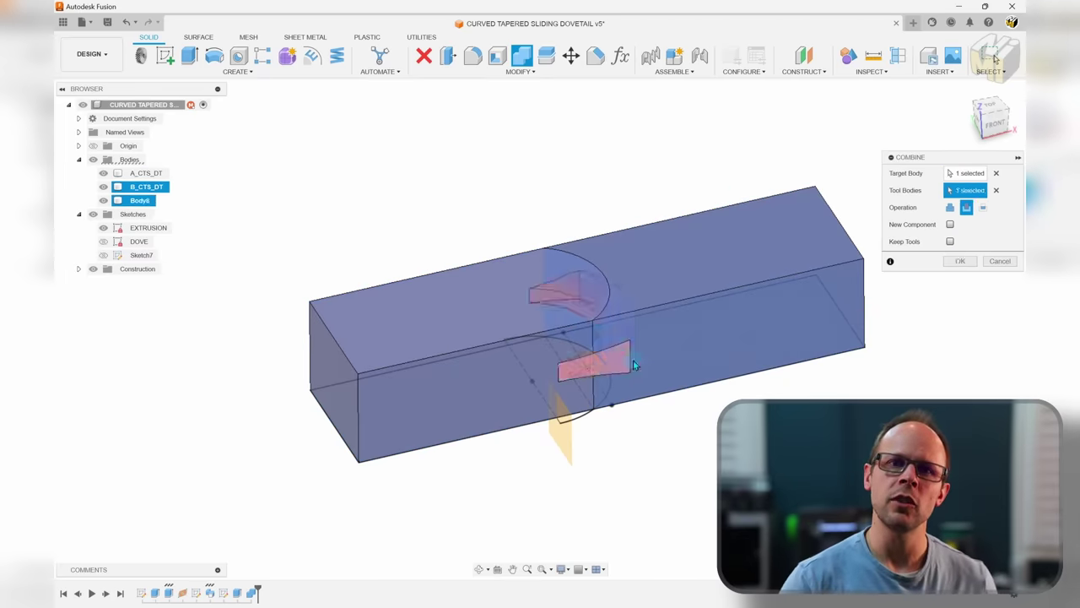
key(Return)
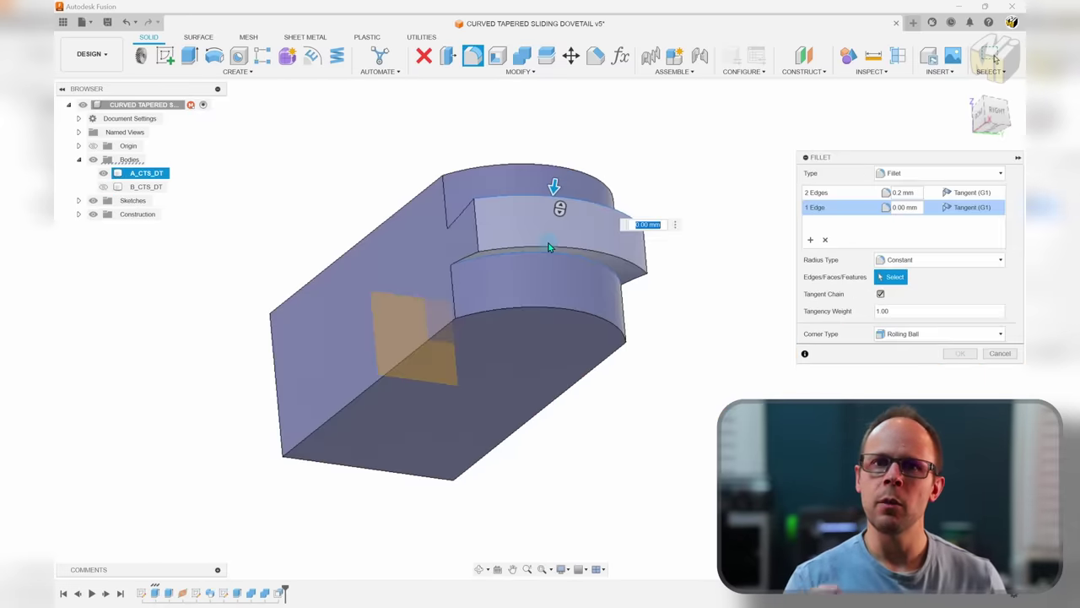
click(550, 248)
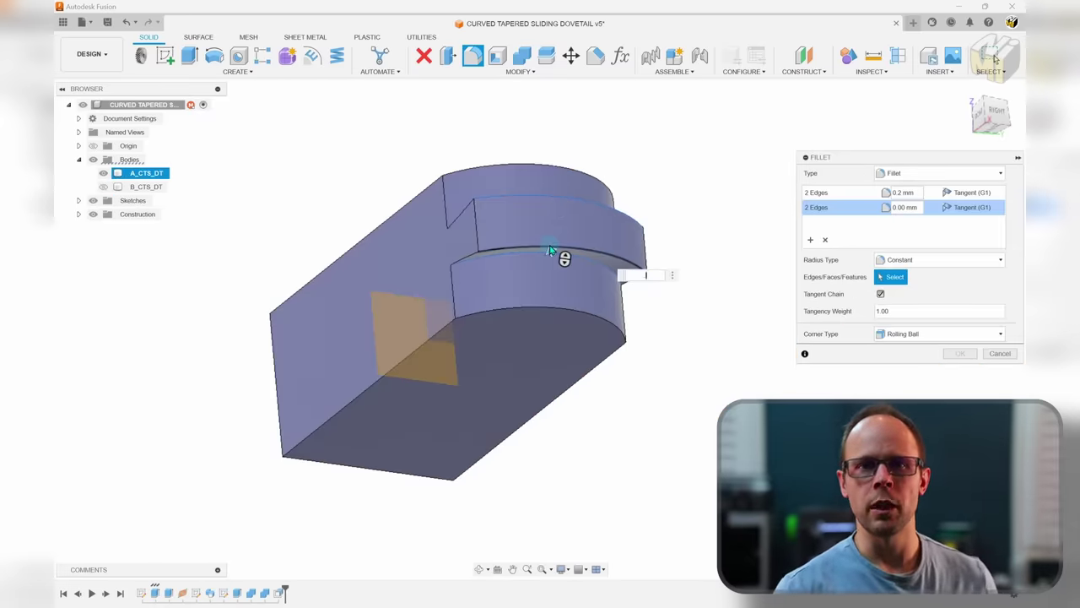
key(Return)
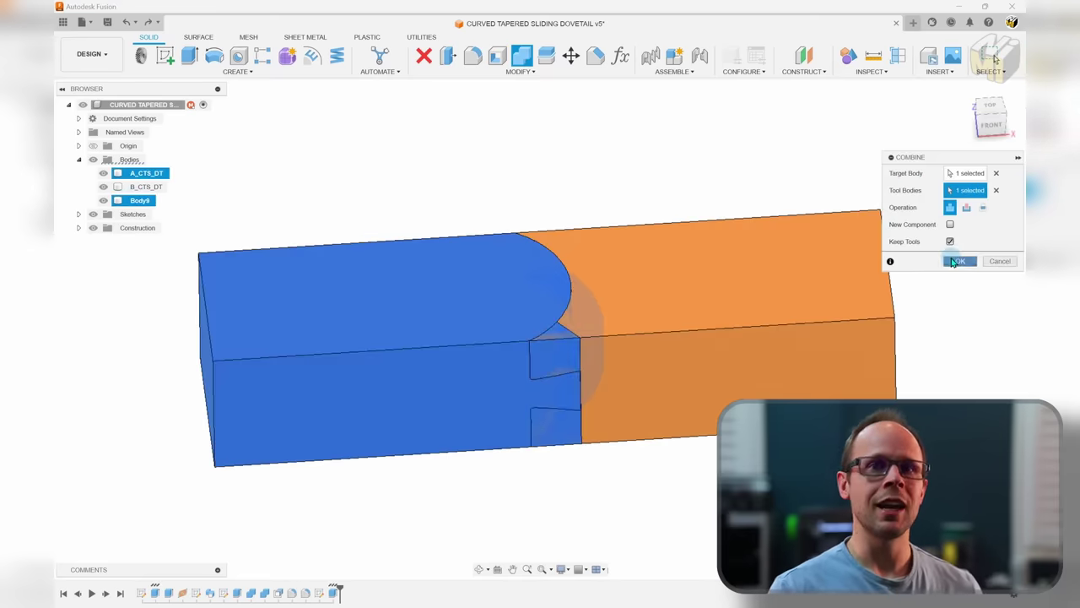
- Merge Body9 into B_CTS_DT and fillet two edges 4 mm
click(957, 260)
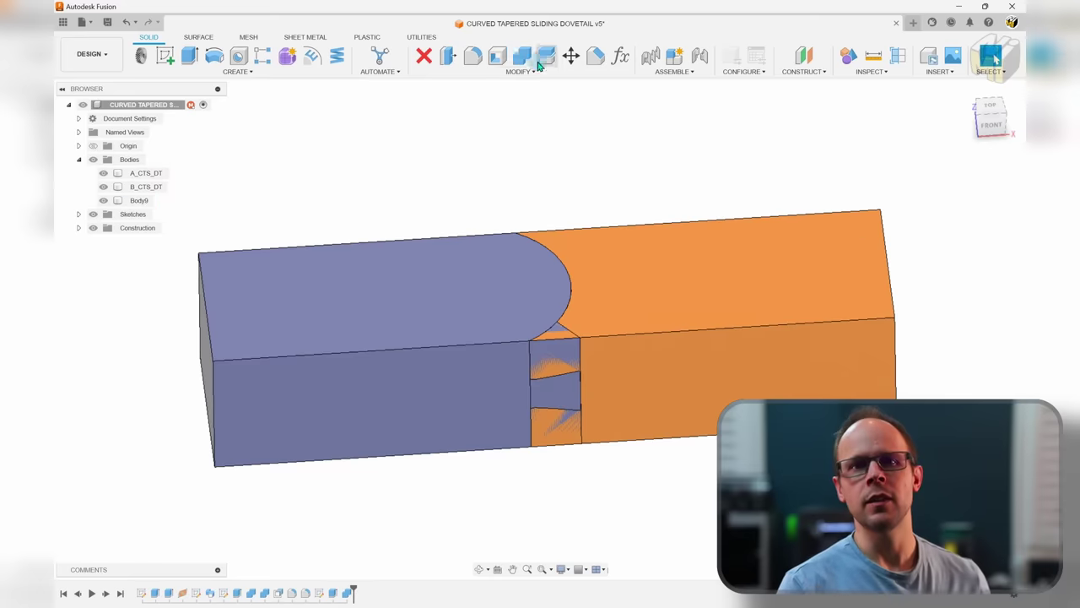
click(523, 59)
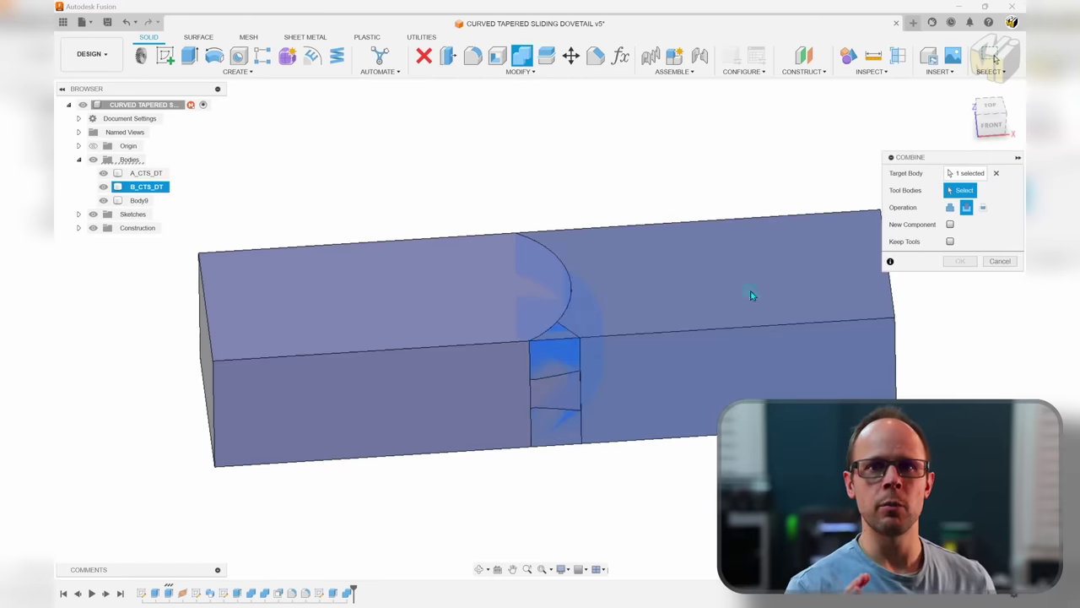
click(139, 200)
click(971, 261)
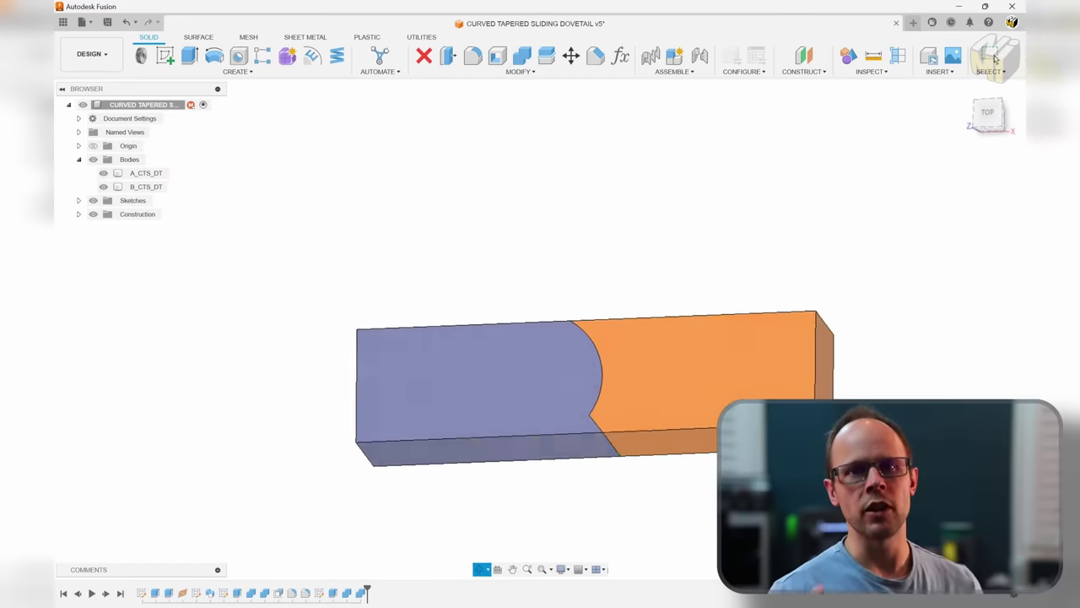
shift+middle_drag(641, 439, 667, 473)
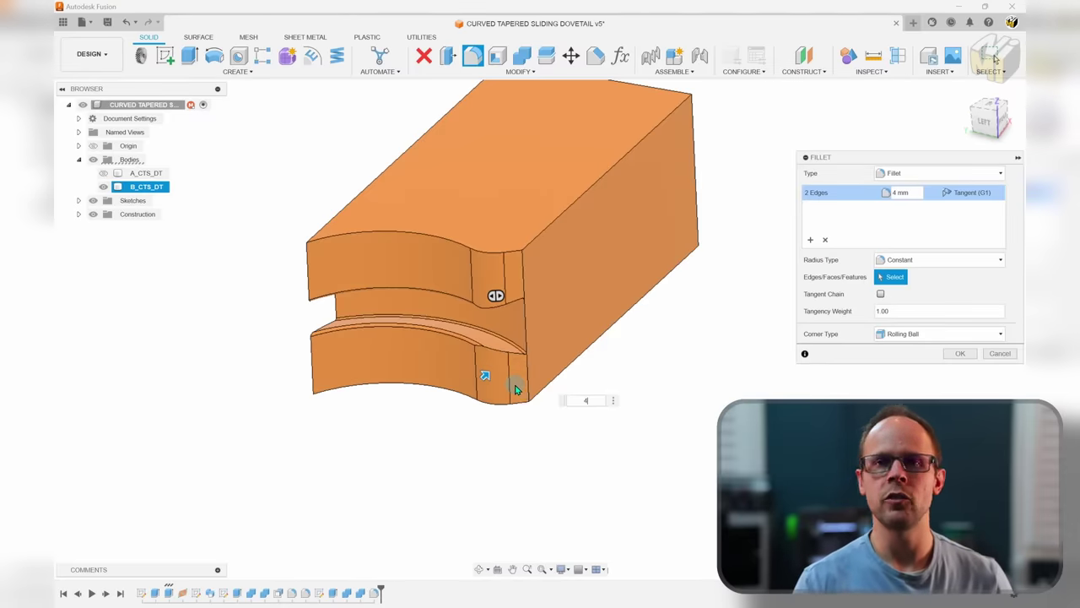
key(Return)
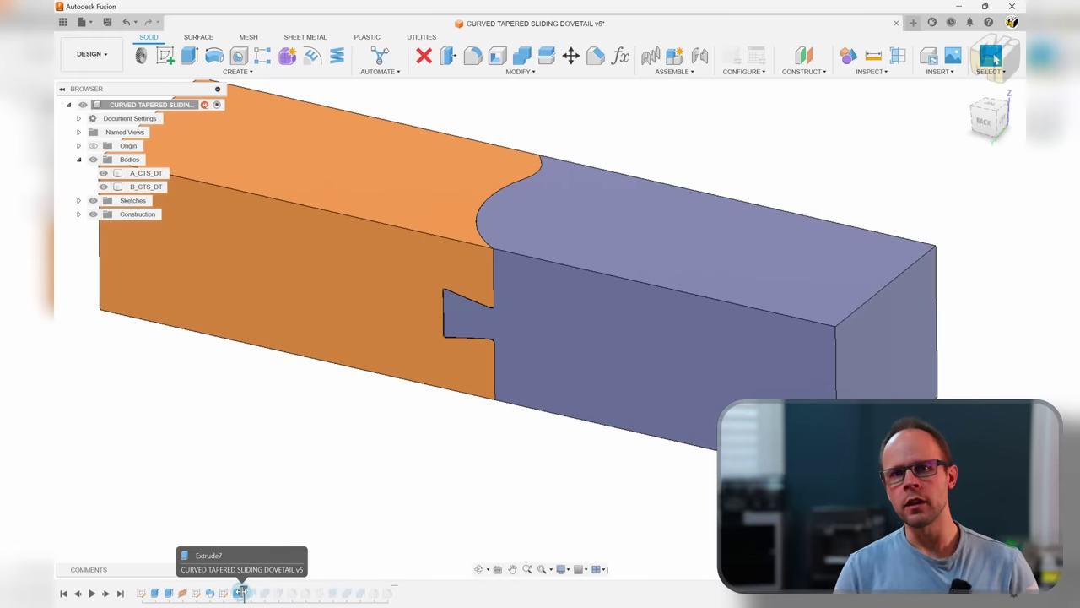
- Offset the dovetail face and give the slot end face a -0.5 mm clearance
drag(240, 591, 245, 590)
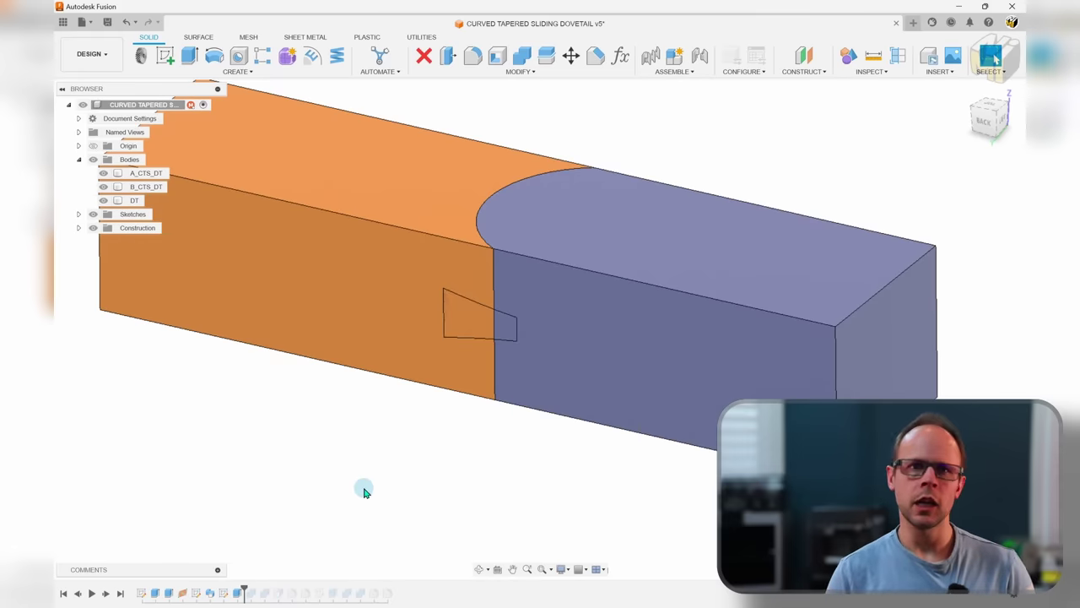
click(448, 56)
click(479, 329)
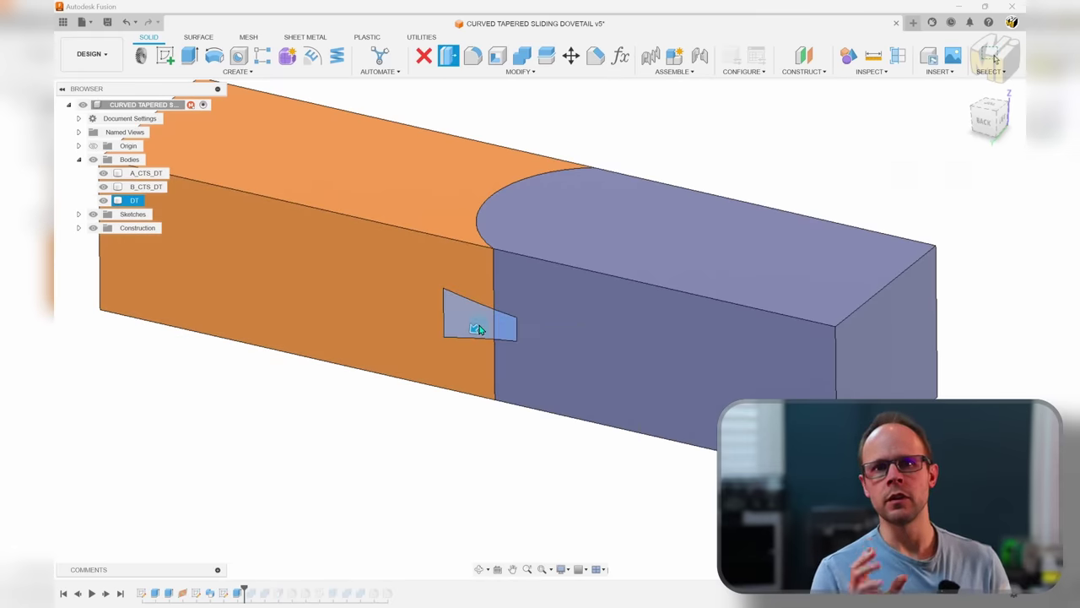
key(Escape)
click(239, 550)
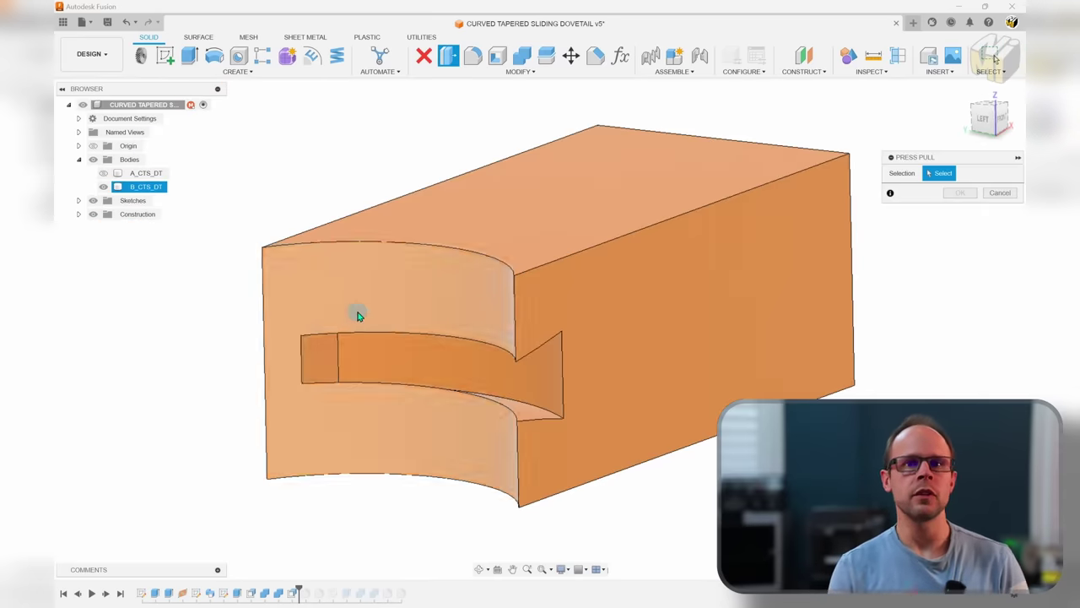
click(330, 351)
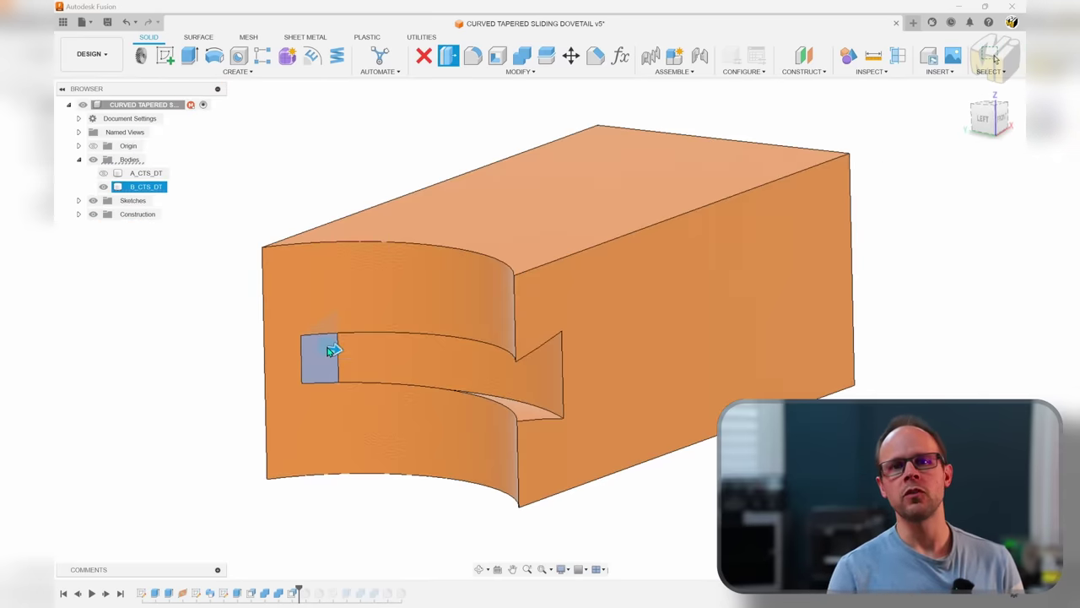
key(Return)
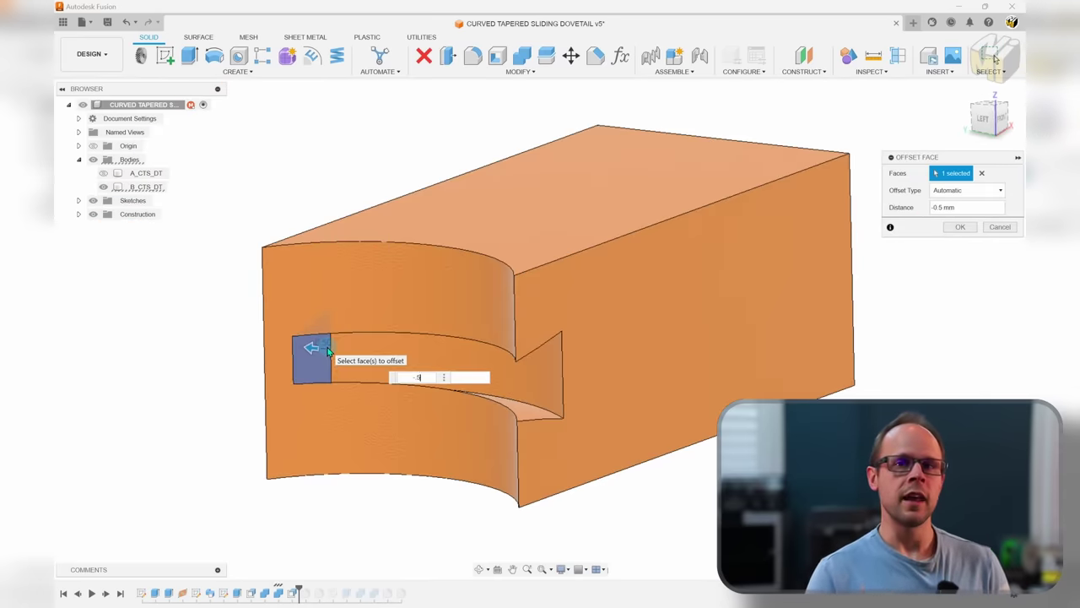
key(Return)
- Check the joint with a section analysis from the top face at -10.575 mm
middle_drag(346, 494, 364, 459)
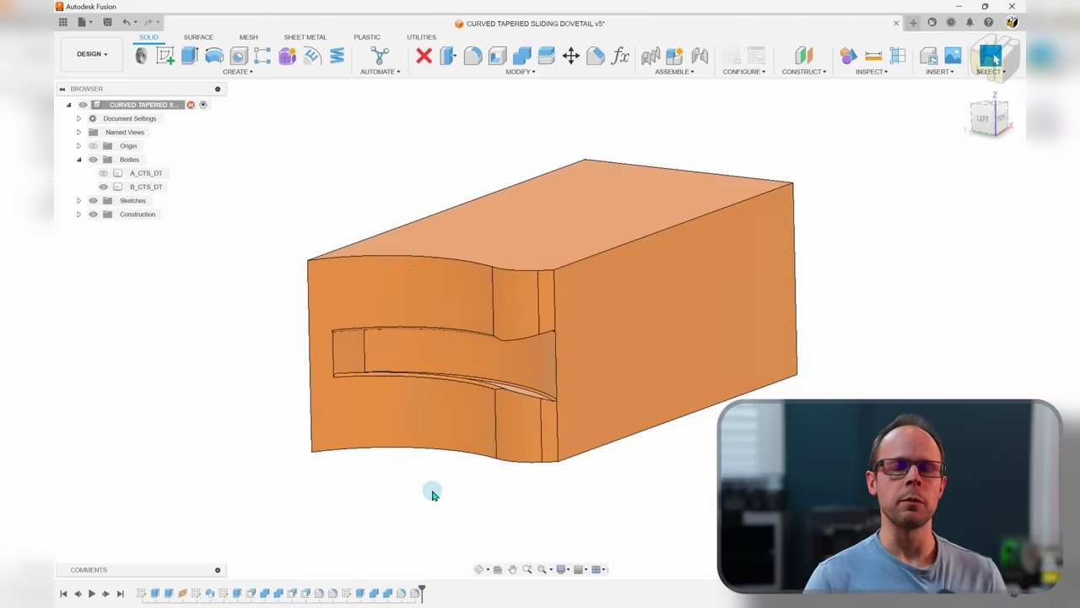
click(103, 173)
shift+middle_drag(607, 481, 646, 447)
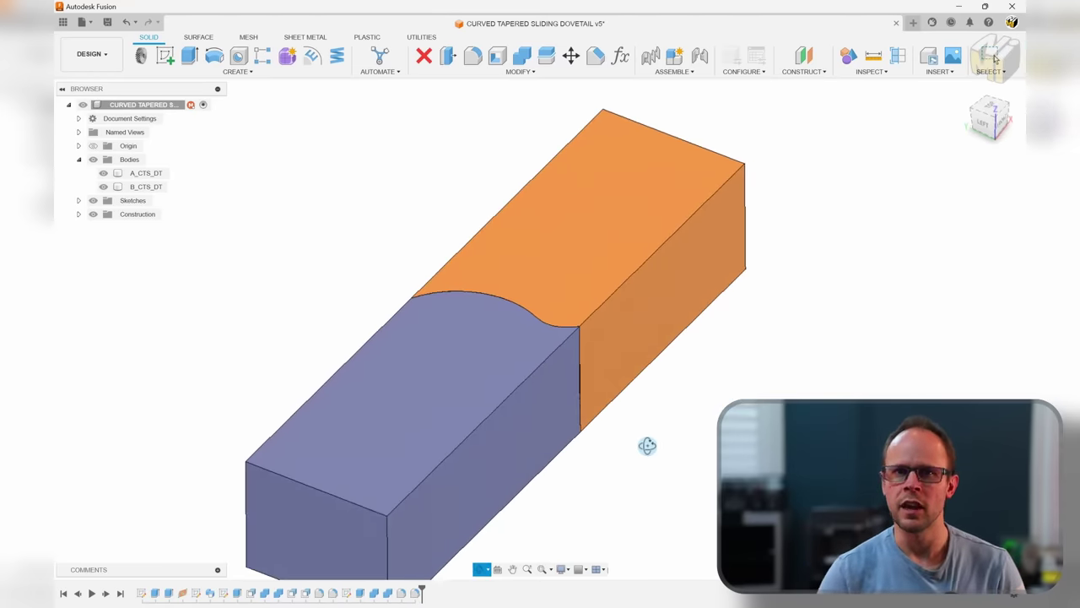
click(897, 55)
click(513, 234)
drag(499, 216, 499, 243)
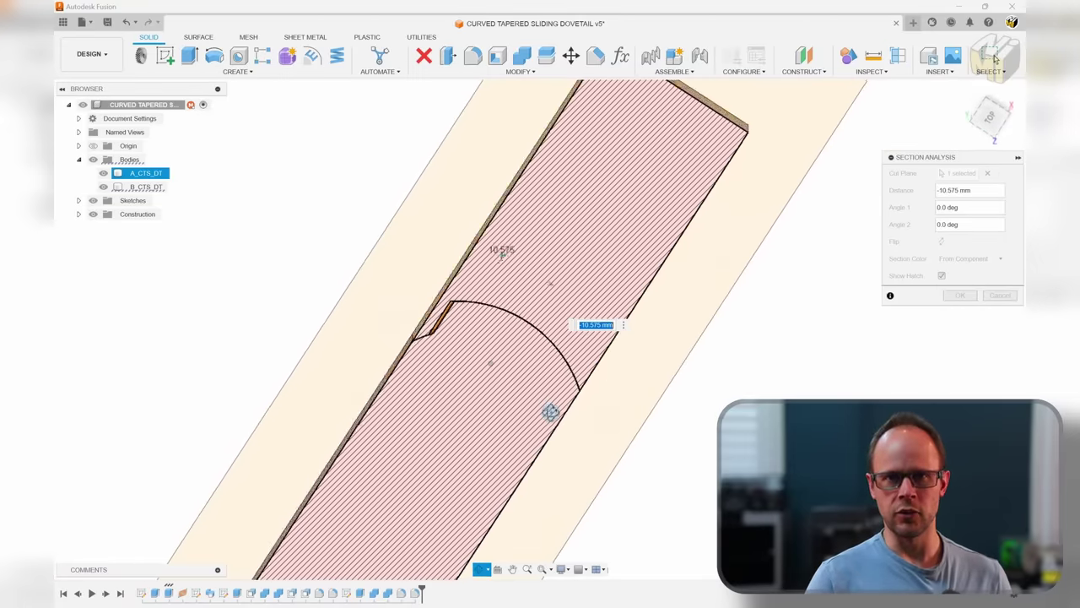
shift+middle_drag(499, 243, 500, 299)
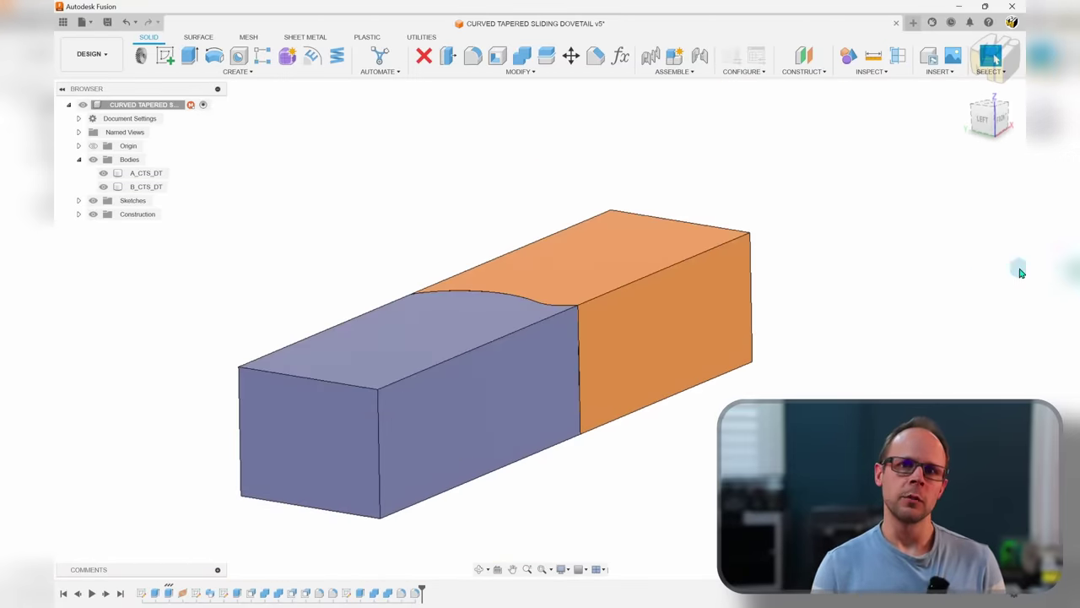
shift+middle_drag(696, 354, 730, 386)
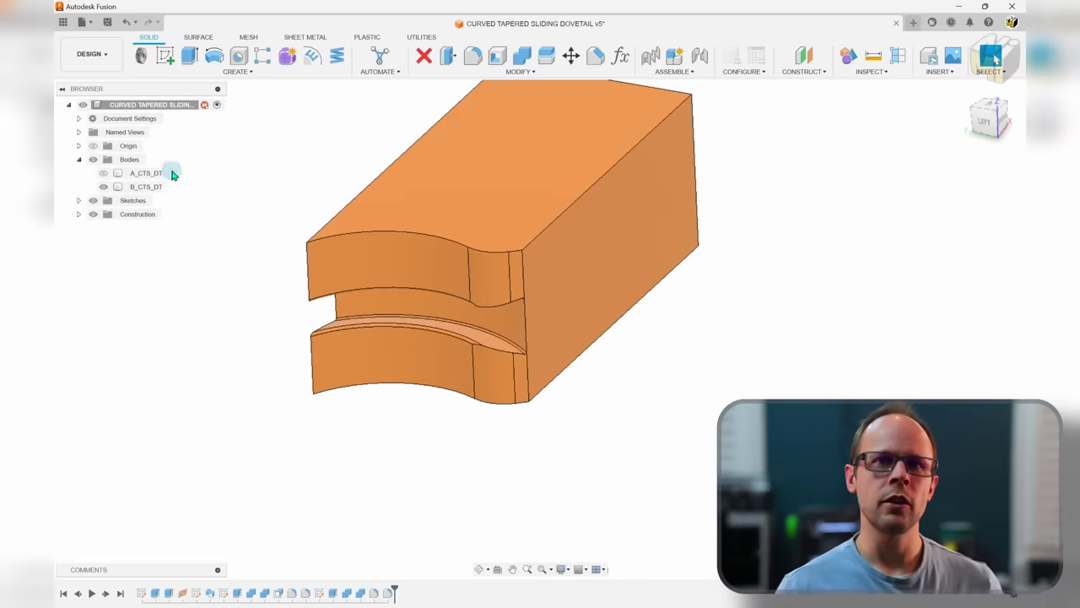
- Show A_CTS_DT again and send the sliced B_CTS_DT_PETG-CF_1h27m.gcode to the printer
click(103, 173)
shift+middle_drag(634, 362, 622, 309)
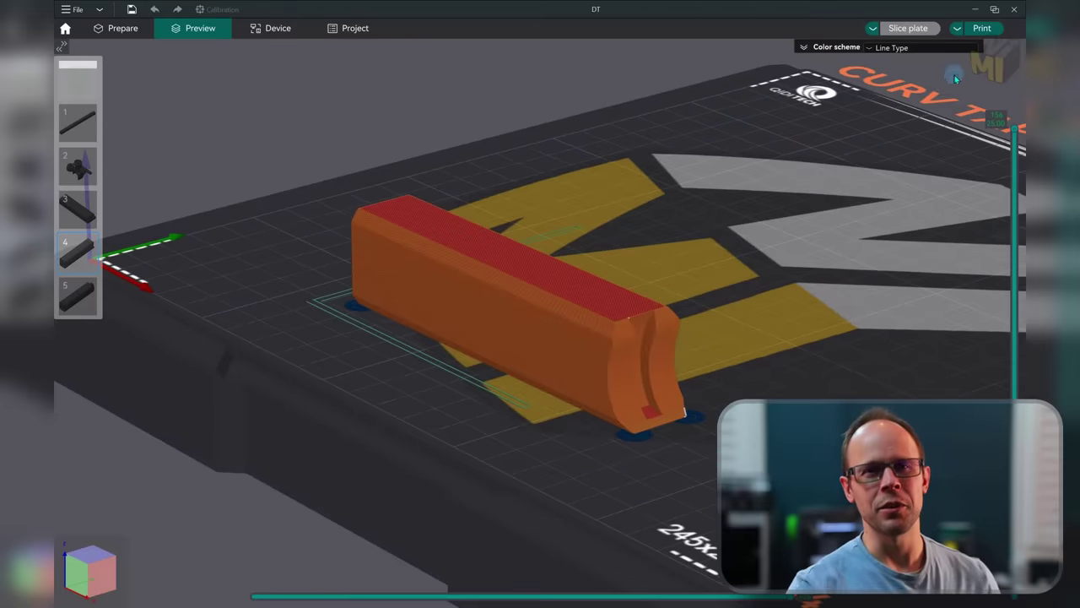
click(979, 30)
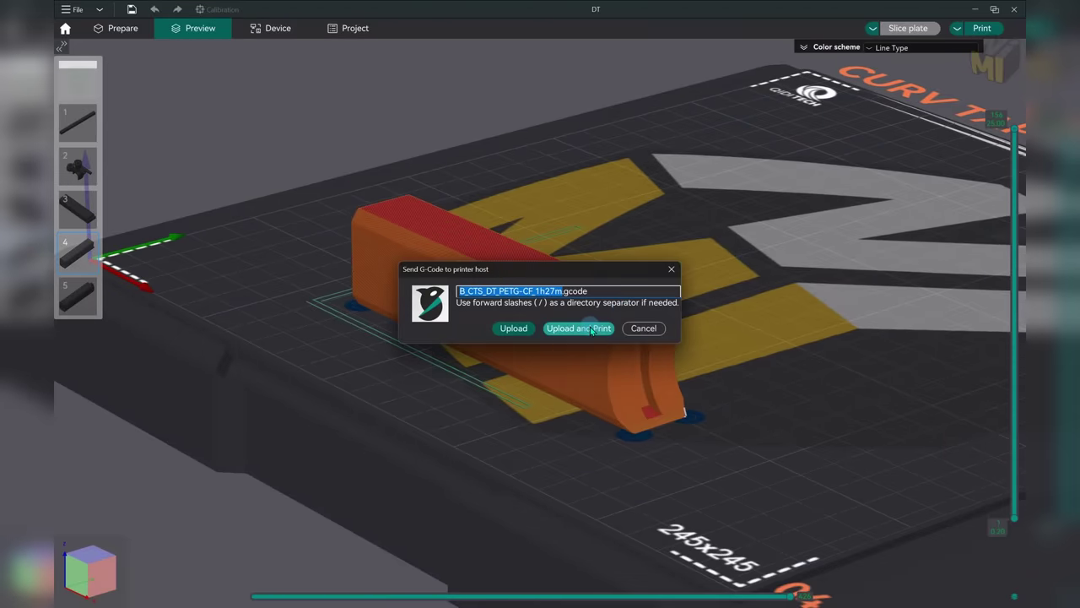